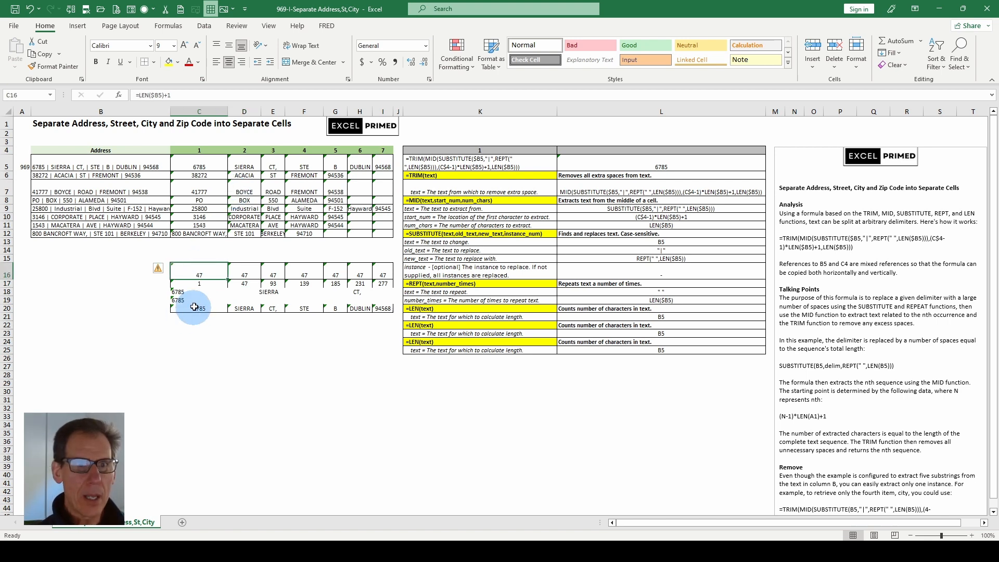
- Compare the LEN and start-position helper formulas in C16, C17 and D16 with the full extraction formula in C5
click(198, 270)
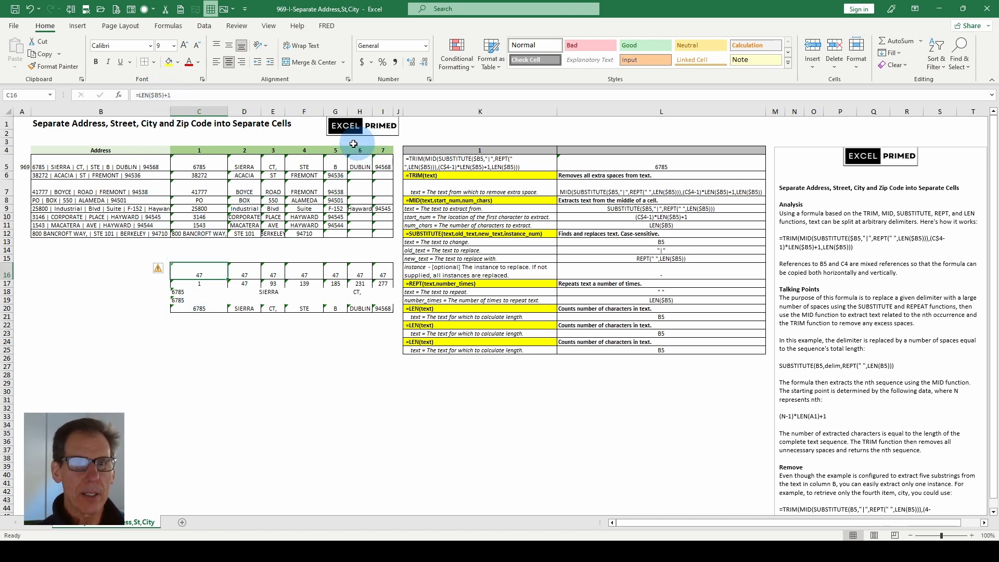
click(204, 163)
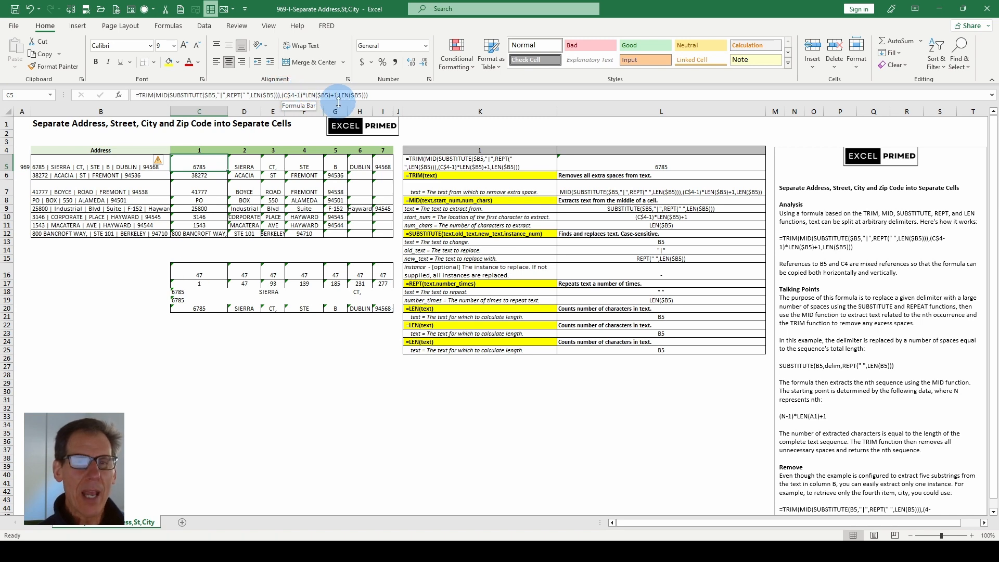
click(194, 282)
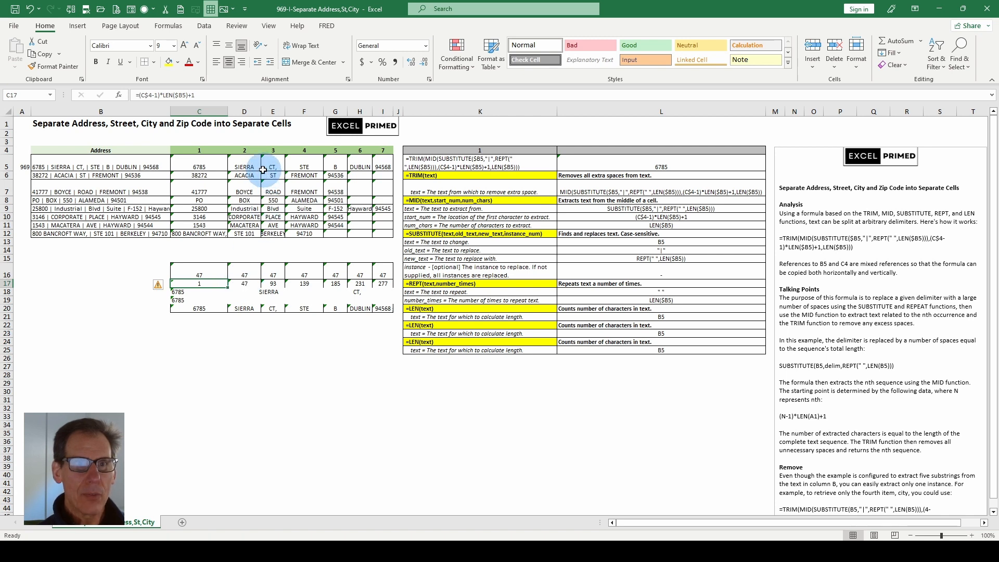
click(238, 275)
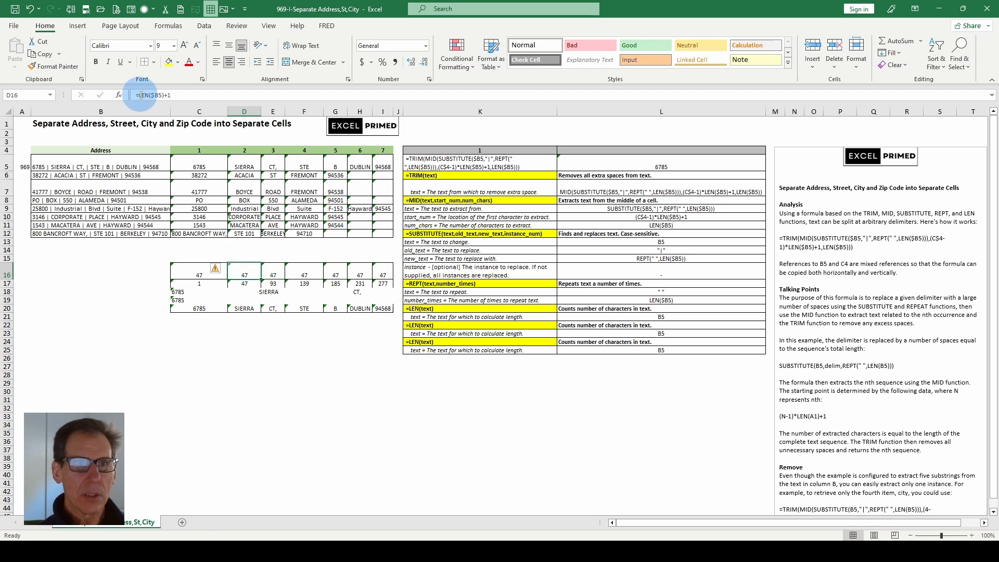
- Examine the start-position formulas one by one across row 17, from D17 through I17
click(244, 283)
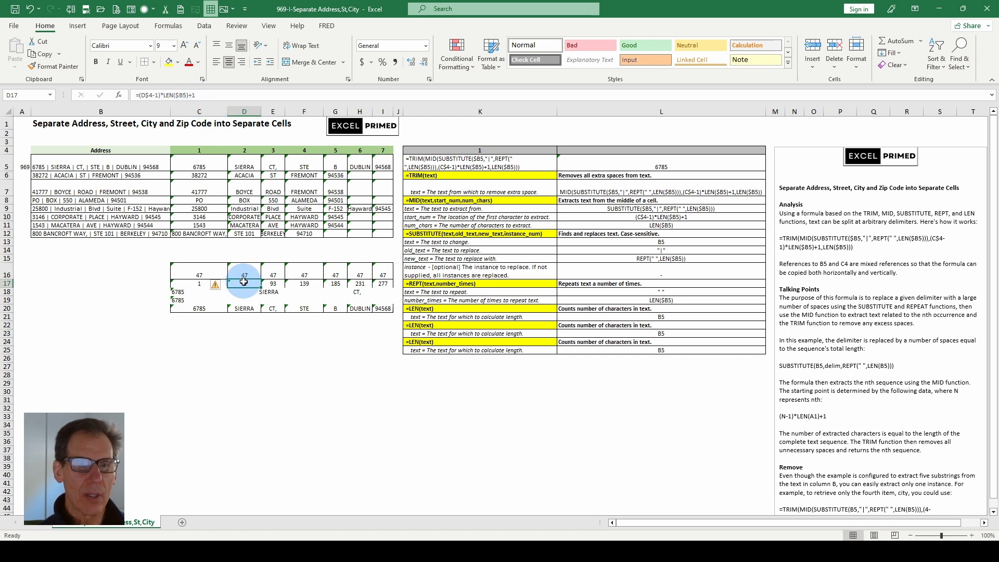
click(273, 283)
click(303, 281)
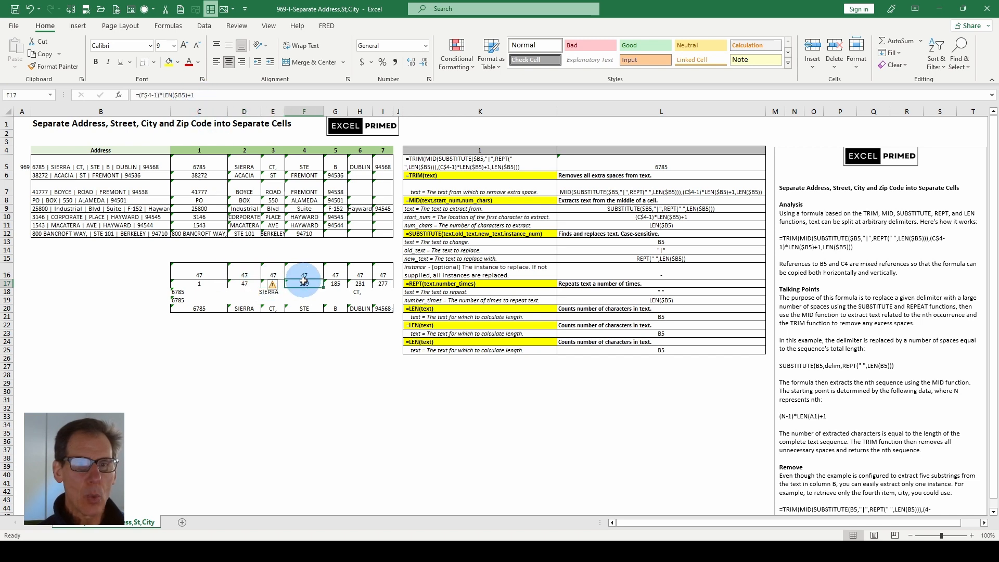
click(335, 283)
click(365, 284)
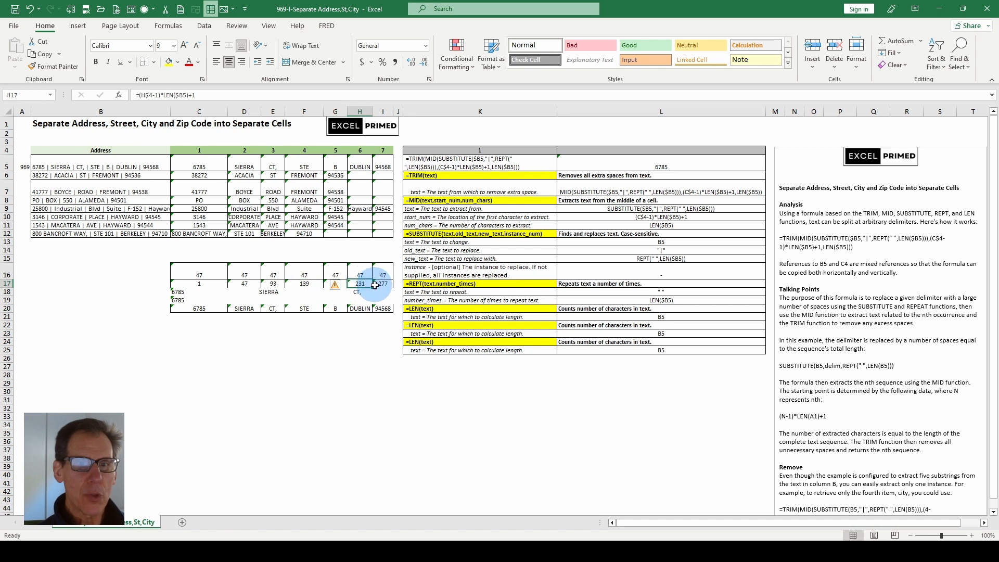
click(378, 284)
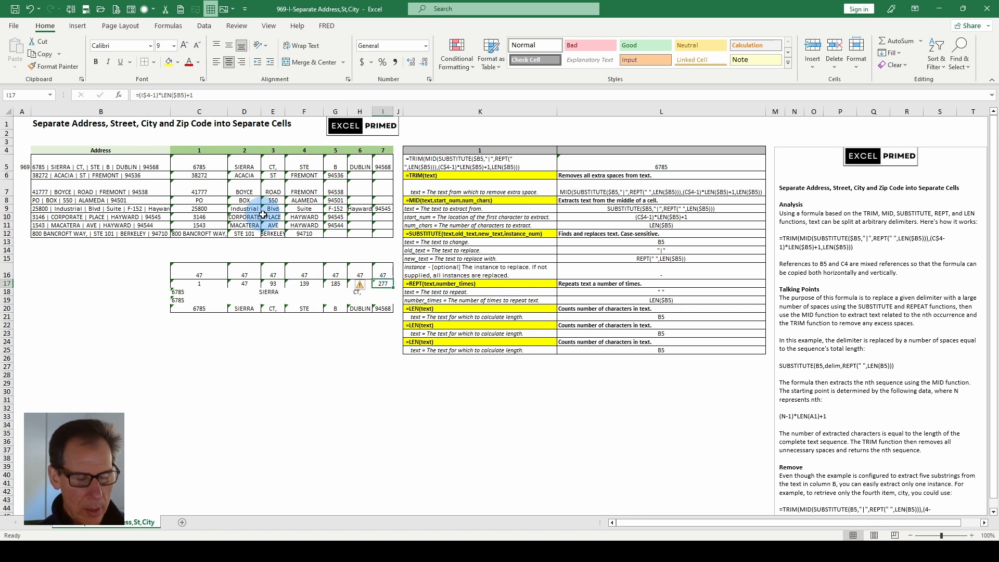
- Inspect the start_num, num_chars and text arguments of the MID function in D5's formula, leaving the formula unedited
click(244, 166)
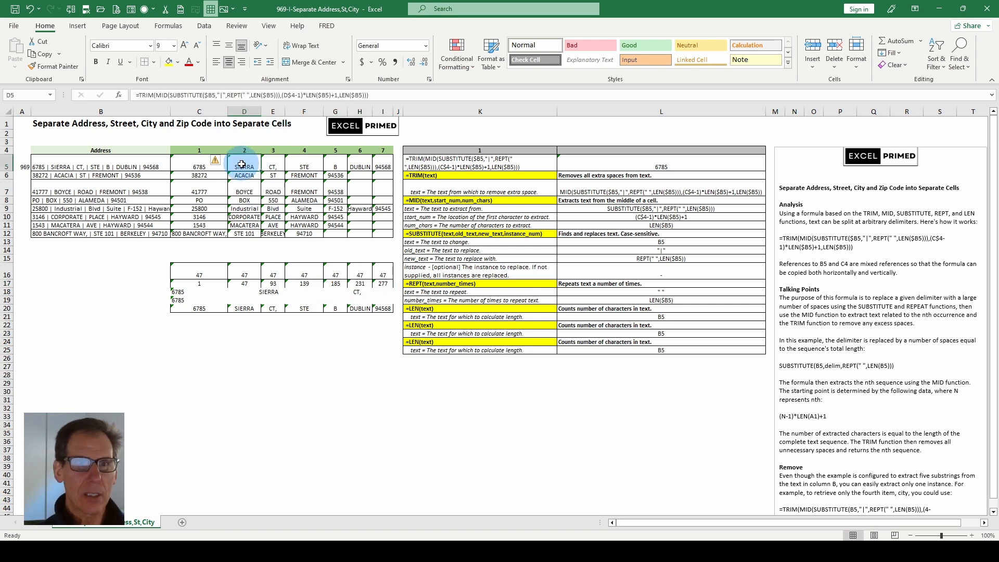
click(258, 95)
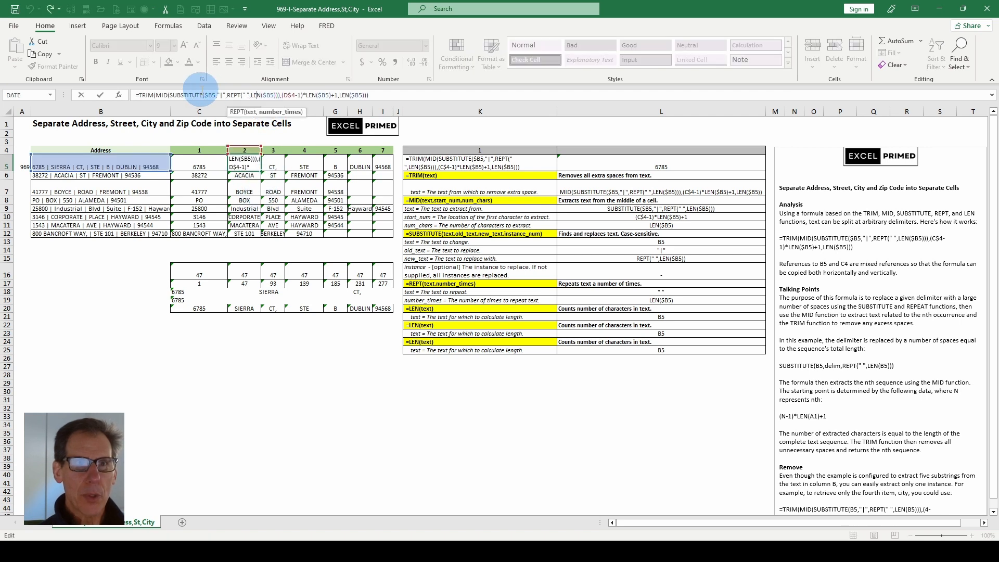
click(175, 95)
click(200, 112)
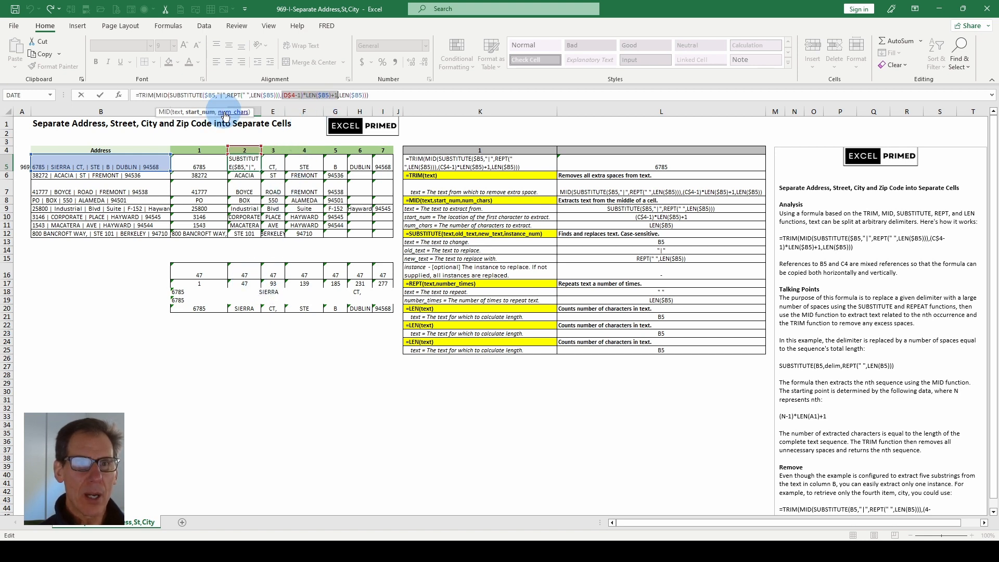
click(224, 113)
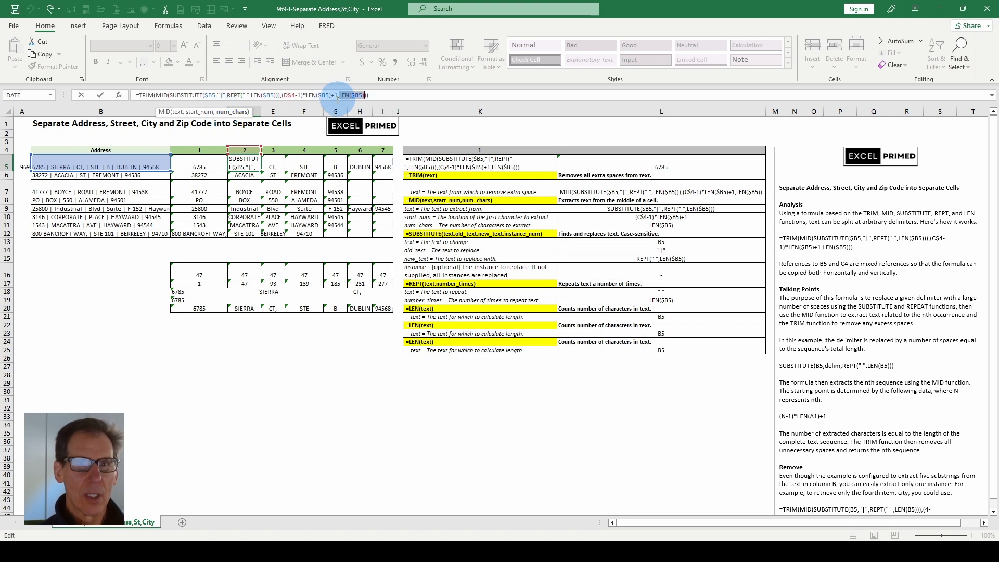
click(188, 97)
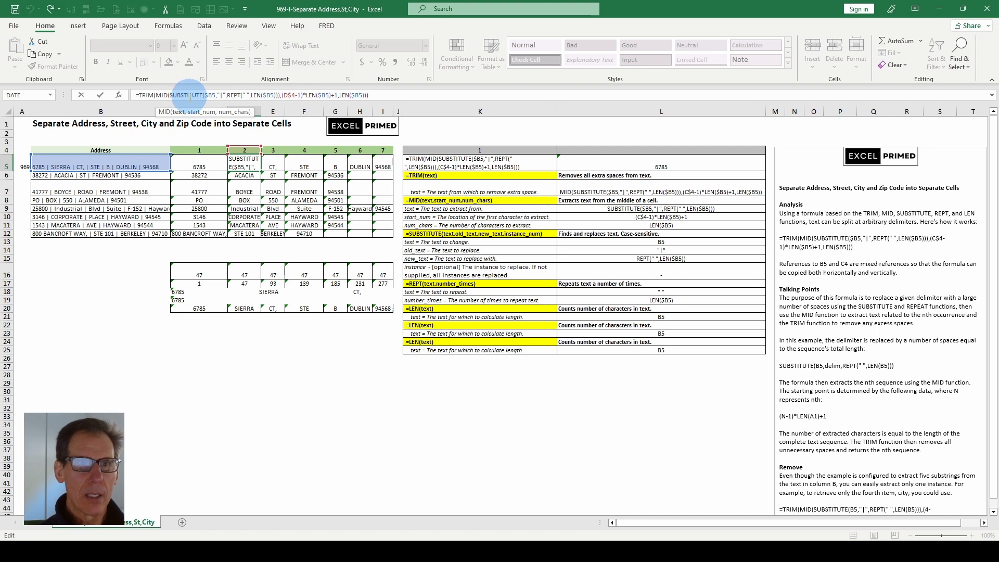
click(179, 112)
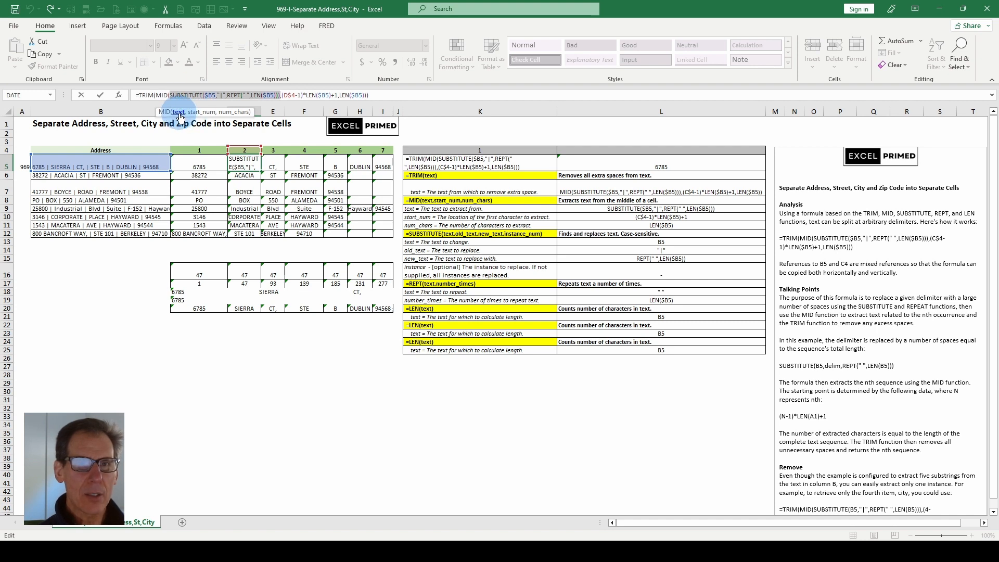
click(200, 112)
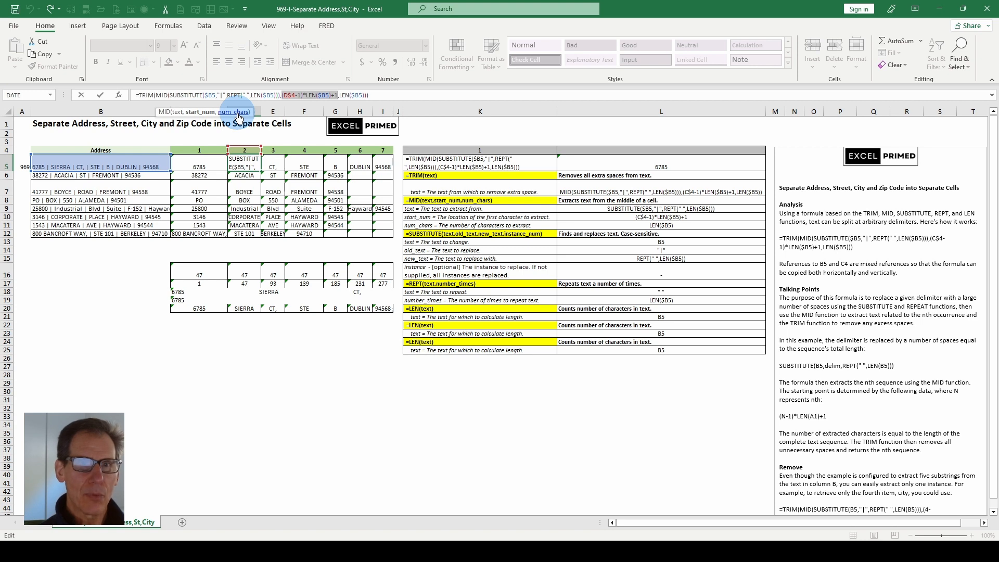
key(Escape)
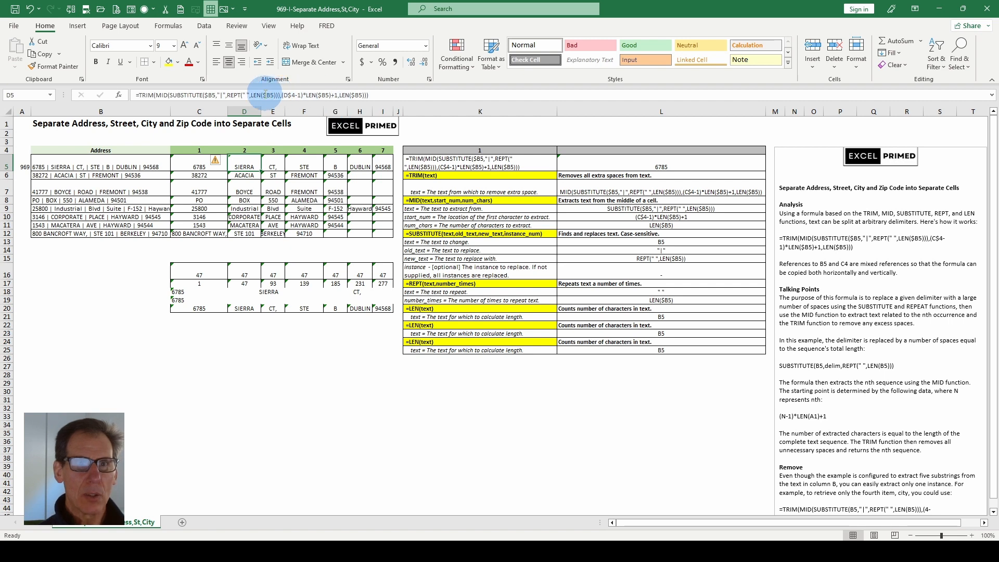
- Inspect the SUBSTITUTE portion of D5's formula, highlighting it as the text argument of MID, and exit without editing
click(215, 95)
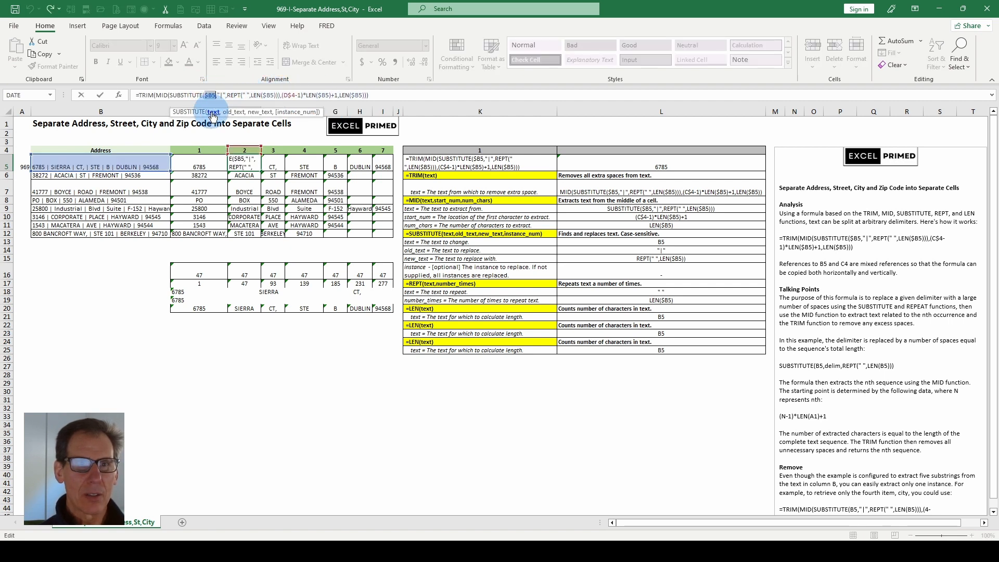
click(167, 95)
click(177, 115)
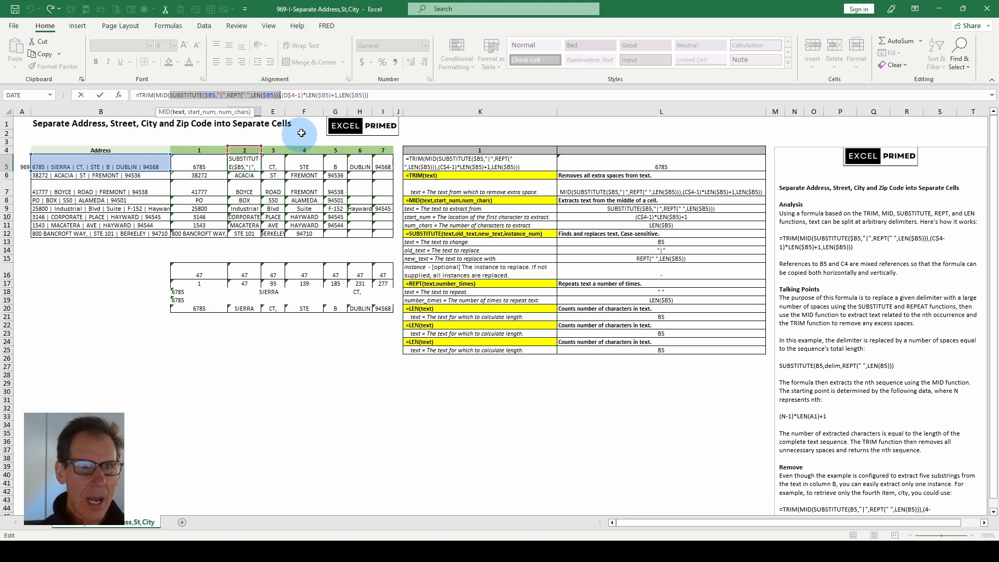
key(Escape)
- Inspect the nested TRIM and MID functions in C5's formula, highlight MID's text argument, and exit without editing
click(194, 162)
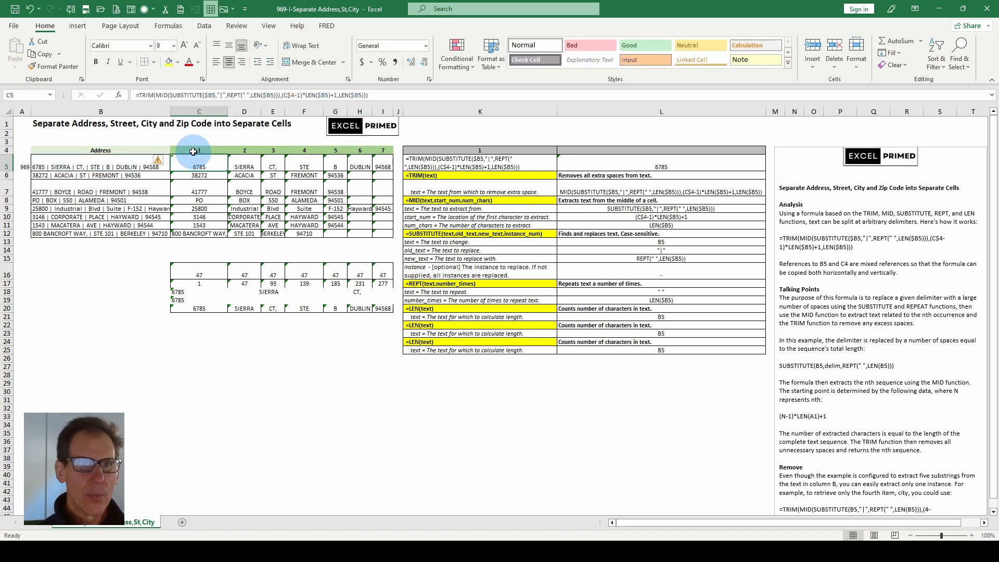
click(164, 96)
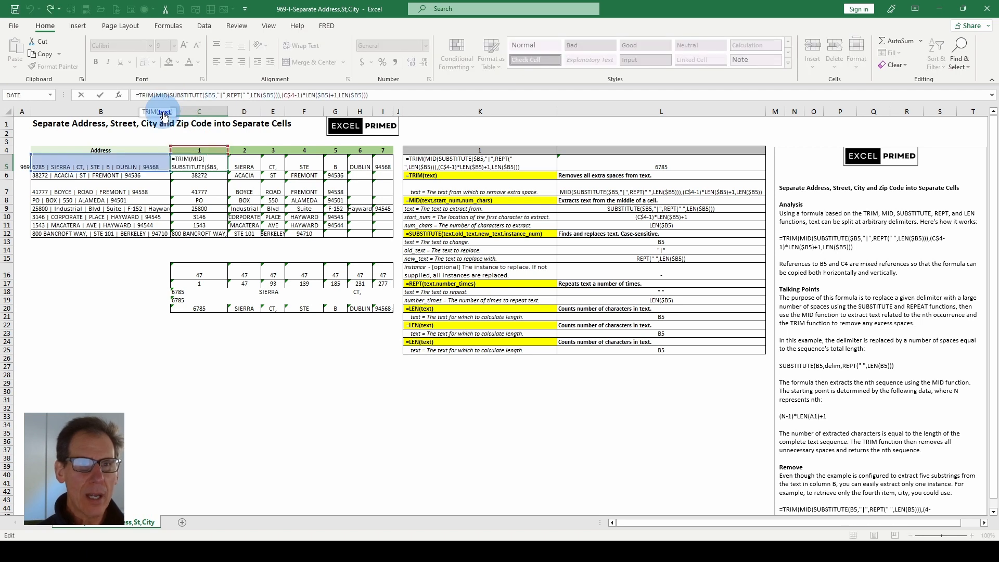
click(190, 95)
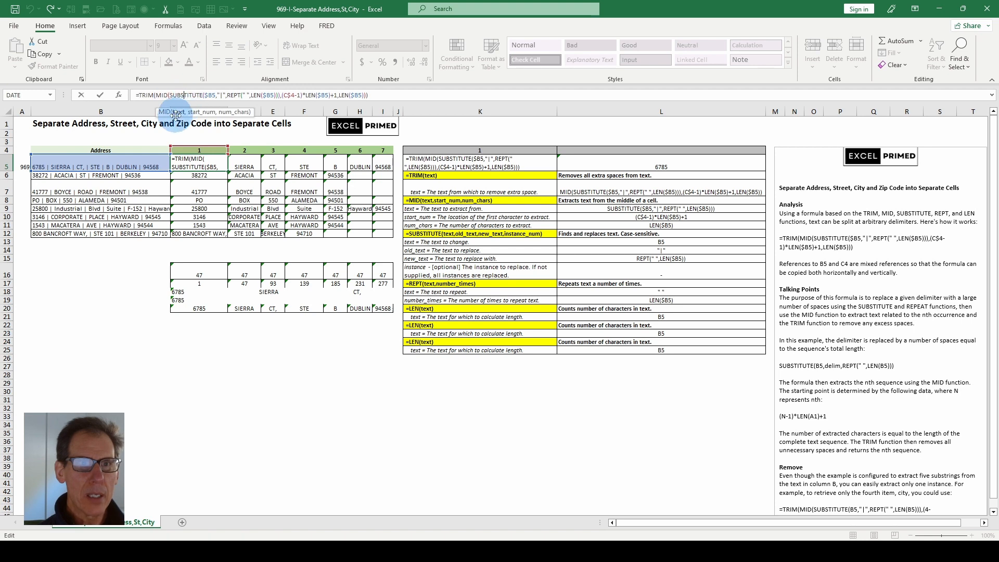
click(177, 112)
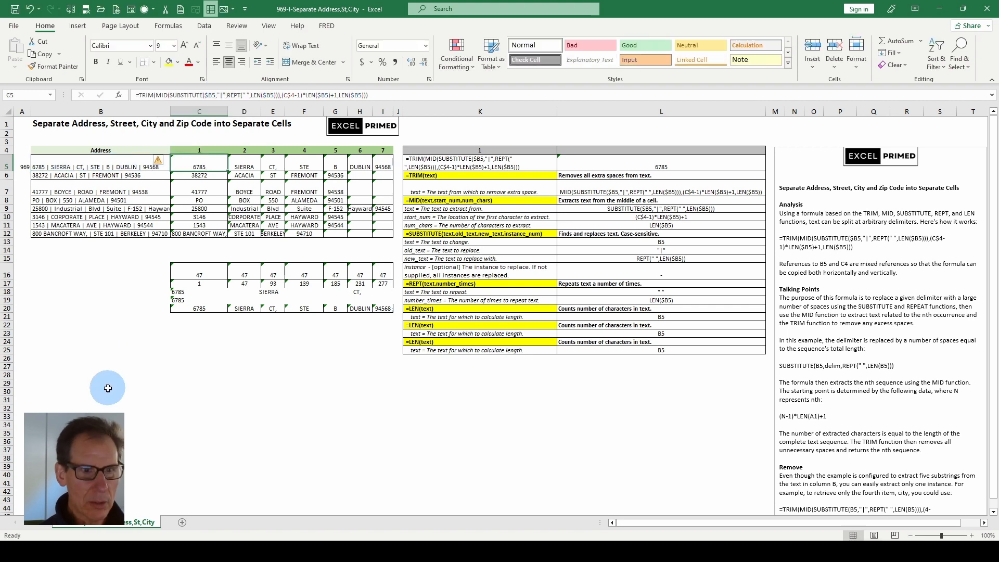
key(Escape)
- Compare the standalone SUBSTITUTE helper formula in C18 with the full TRIM formula in C5
click(193, 291)
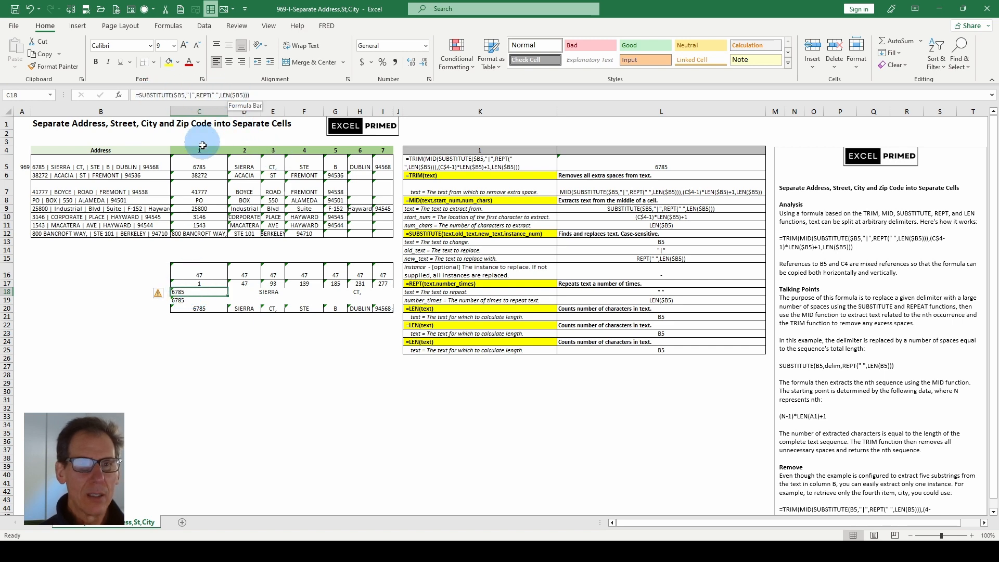
click(193, 164)
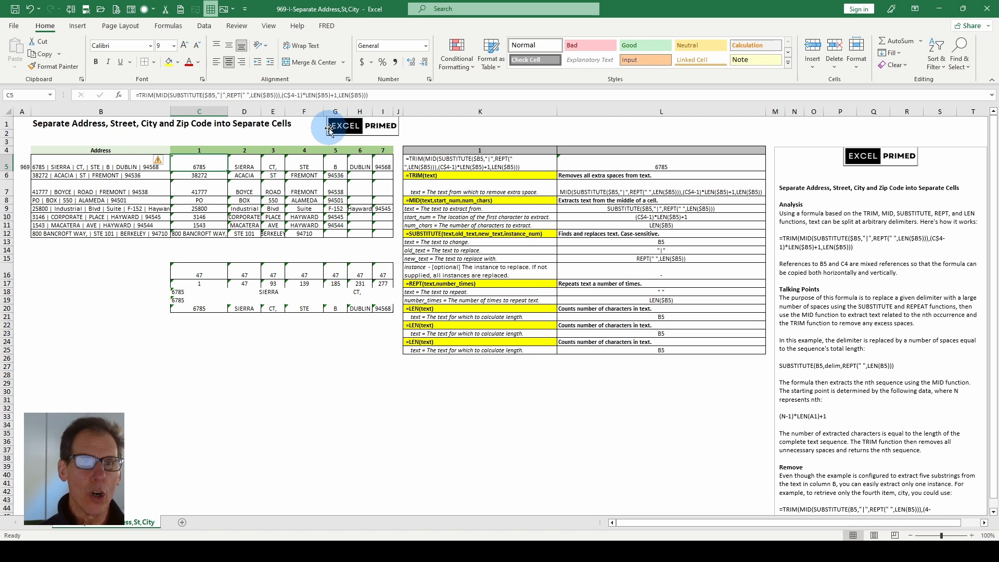
click(193, 292)
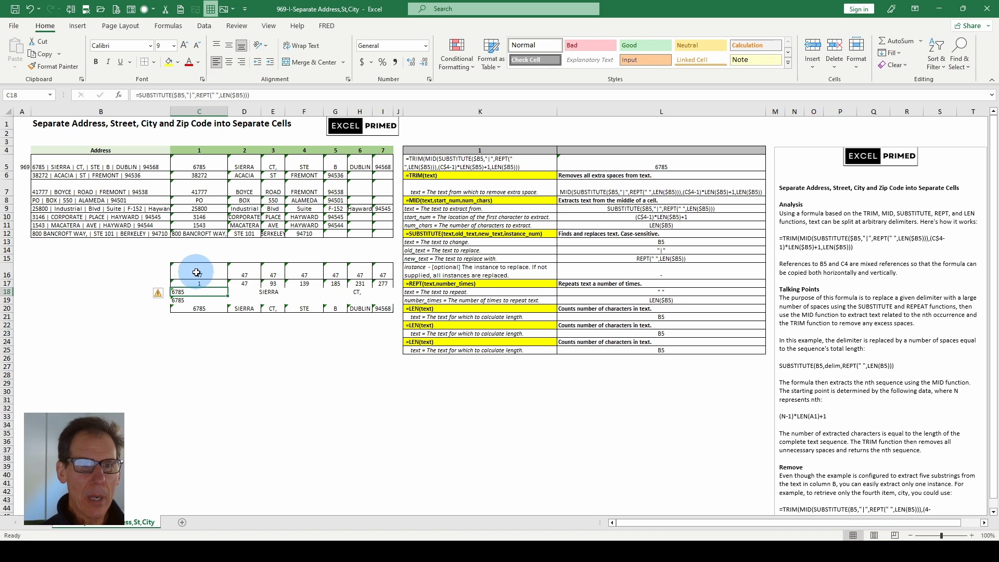
- Evaluate TRIM's text argument inside C5's formula to preview its untrimmed result, and cancel the edit
click(200, 159)
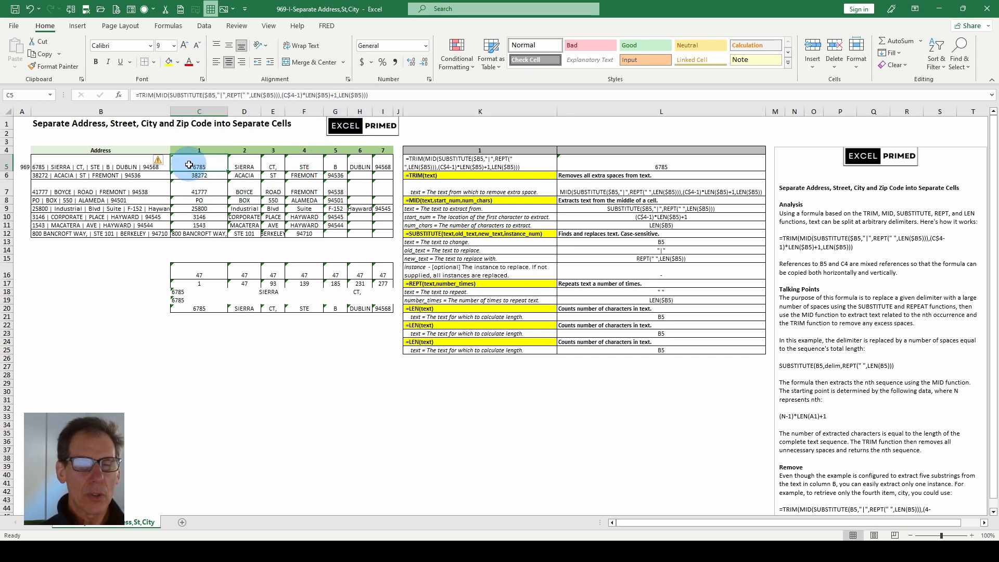
key(F2)
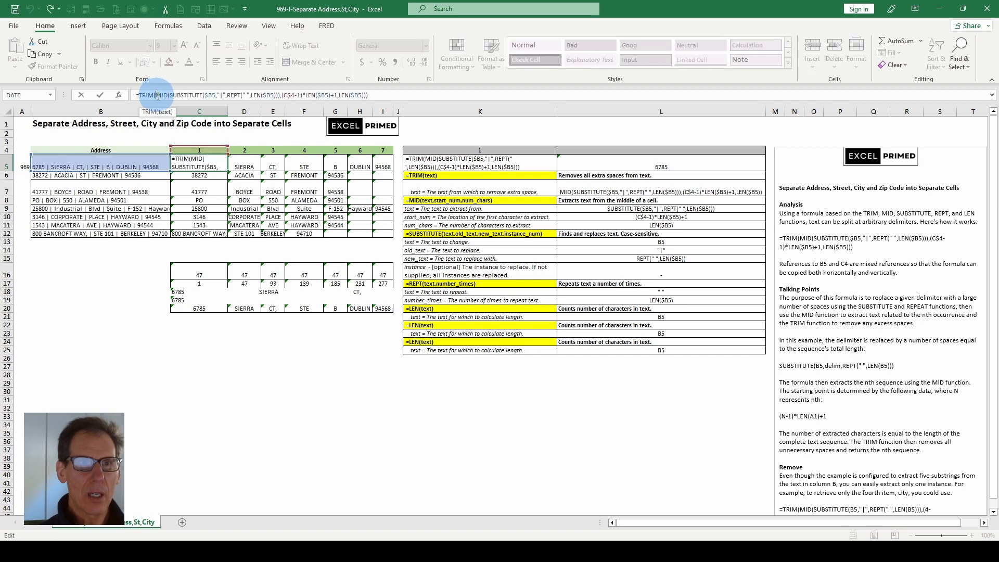
click(163, 112)
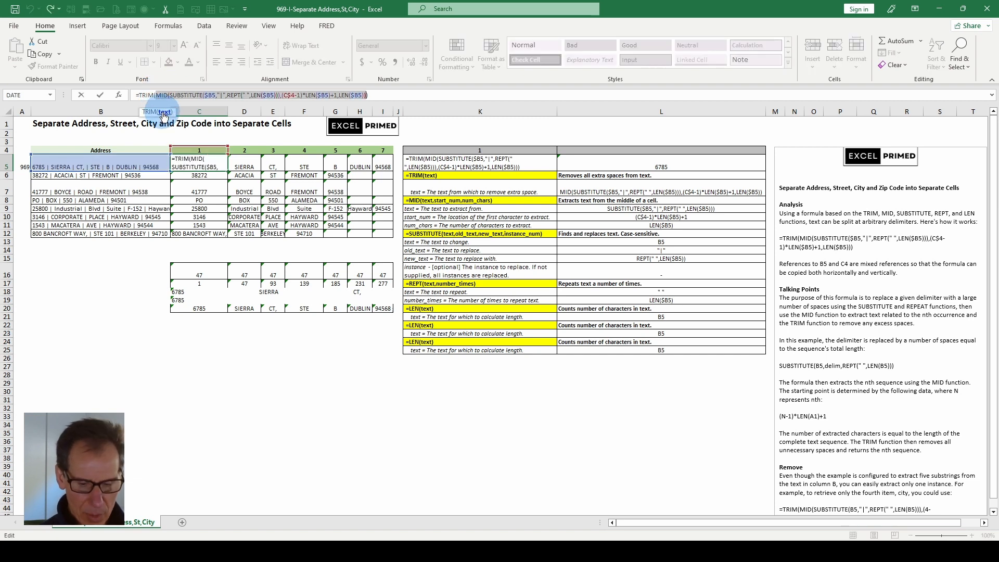
key(F9)
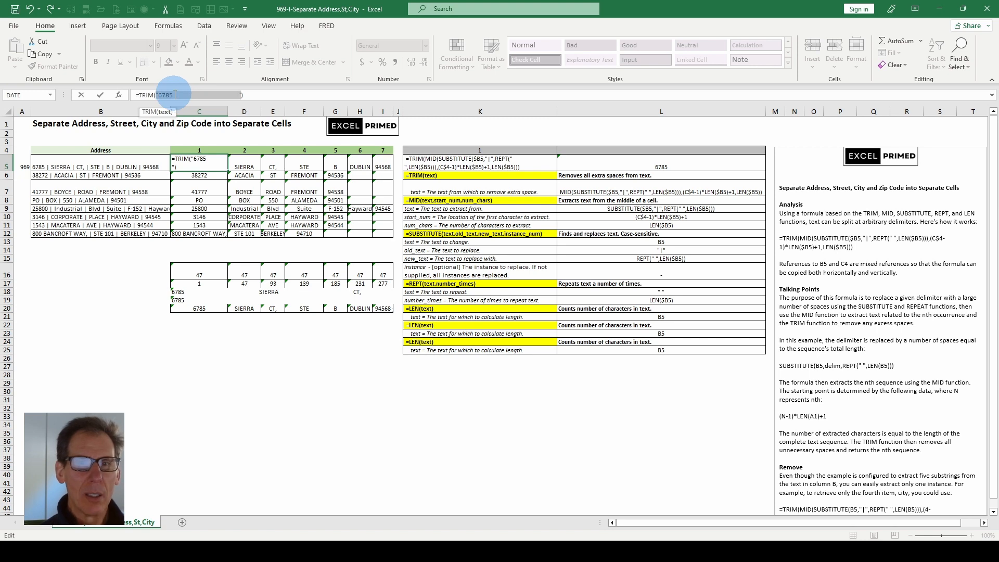
key(Escape)
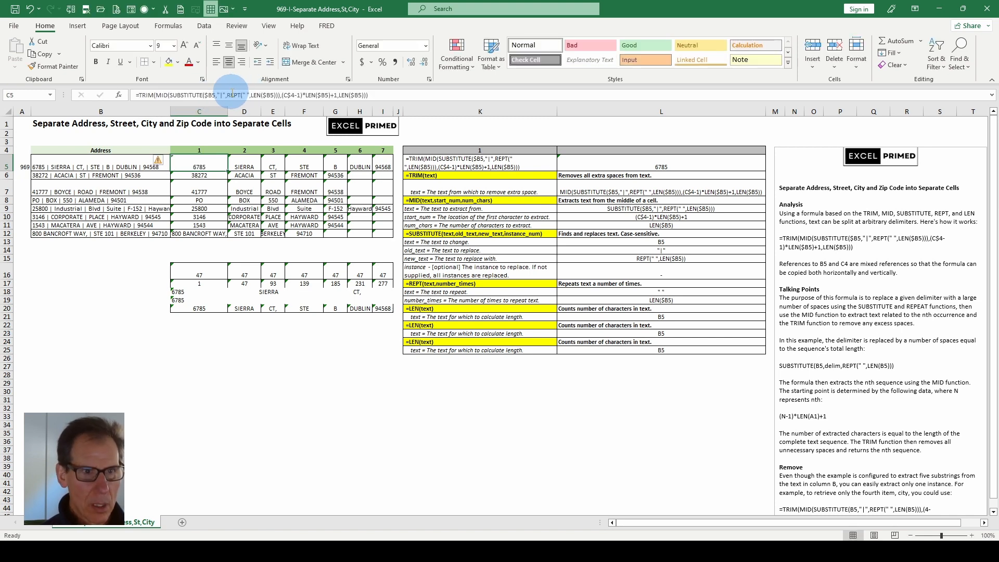
- Evaluate TRIM's text argument inside D5's formula to preview the second extracted segment, and cancel the edit
click(244, 164)
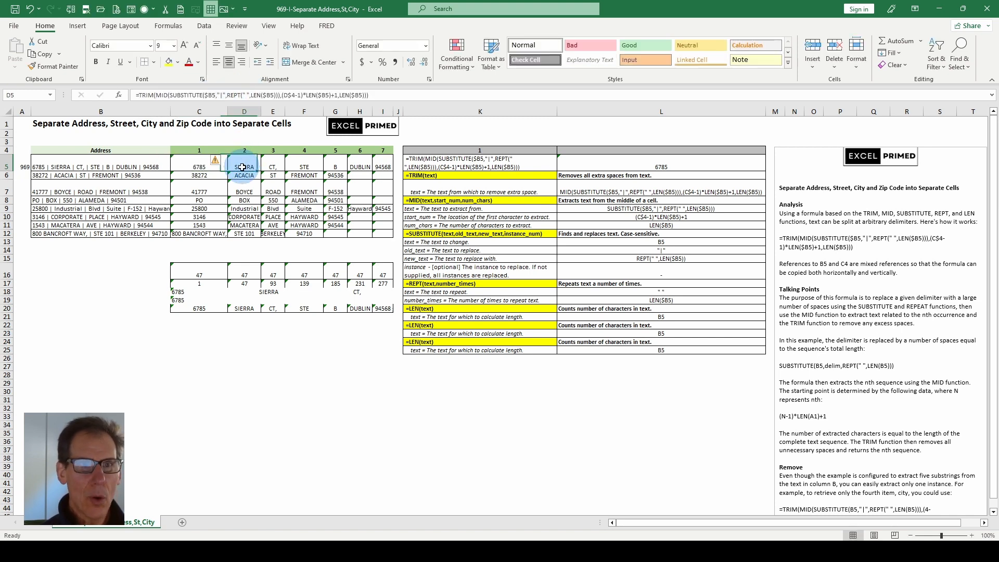
click(158, 95)
click(164, 111)
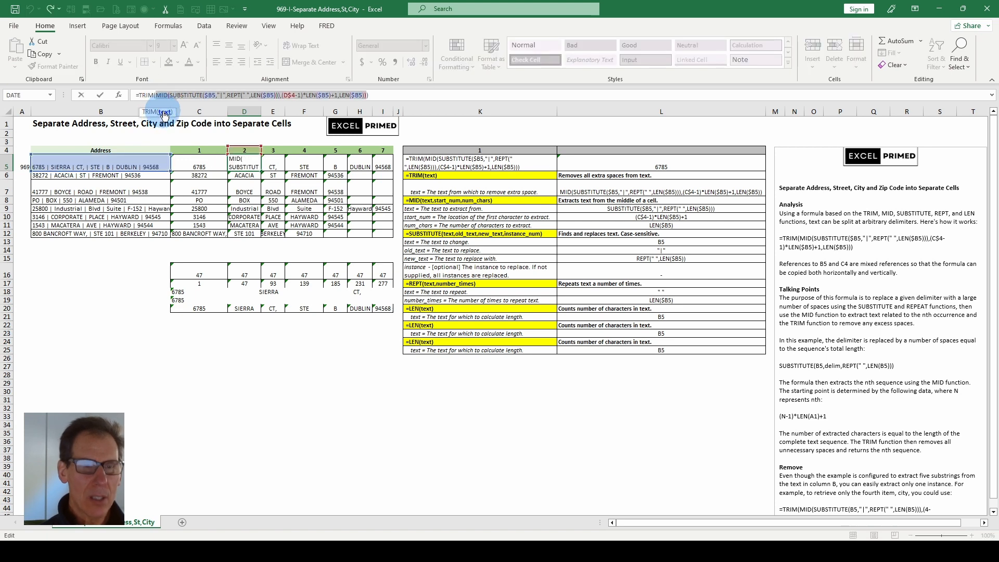
key(F9)
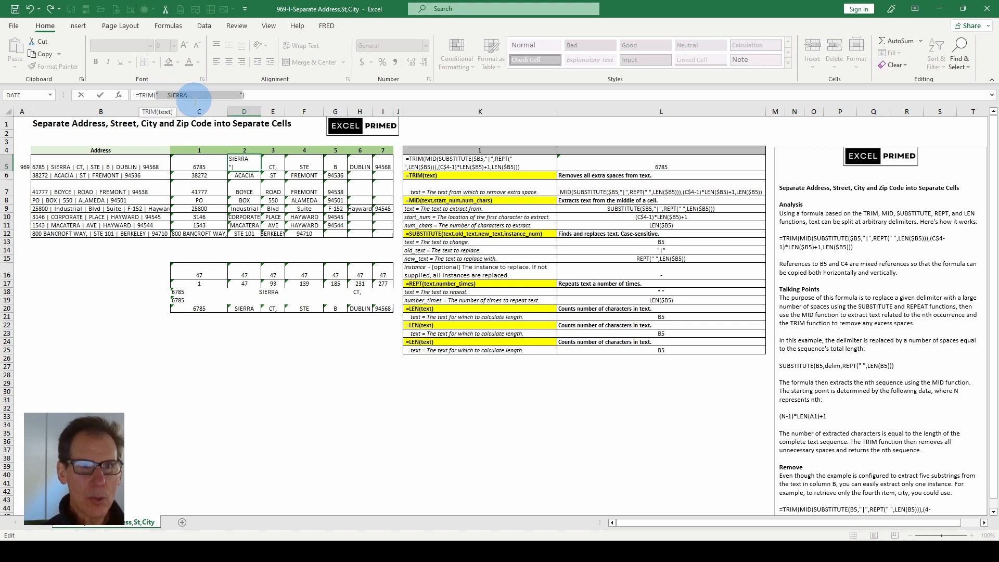
key(Escape)
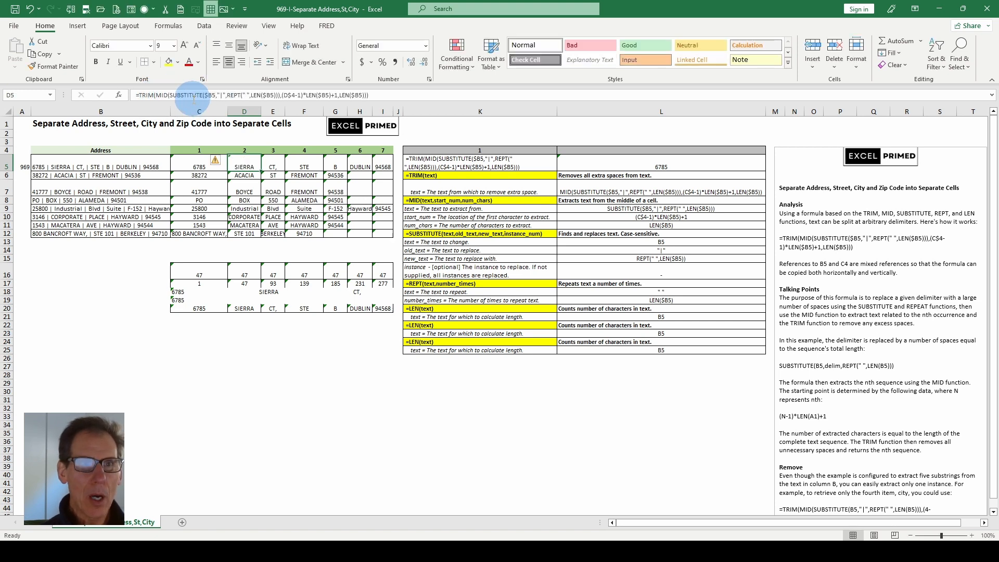
- Evaluate MID's text argument inside D5's formula to preview its result, and cancel the edit
click(169, 94)
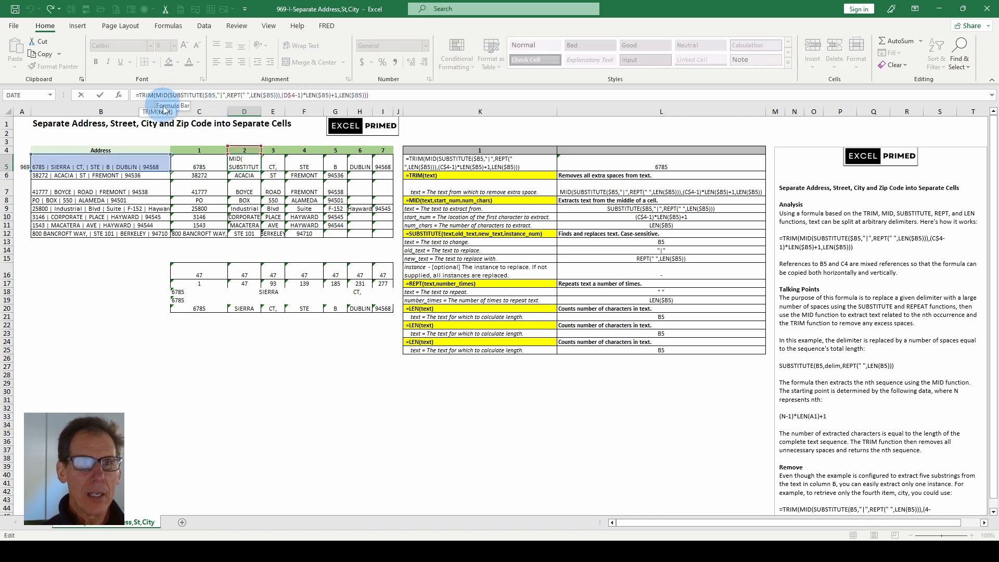
click(180, 96)
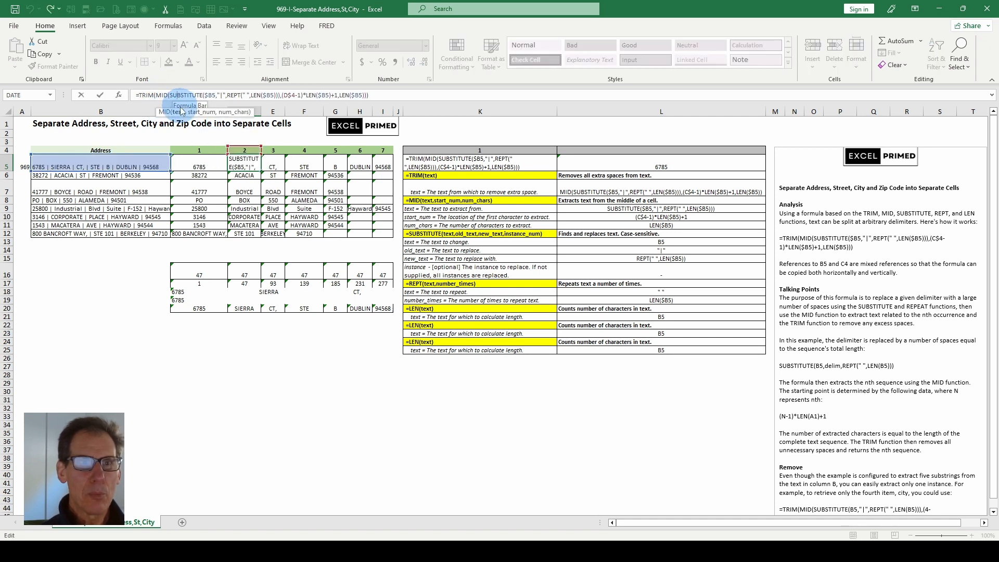
click(179, 112)
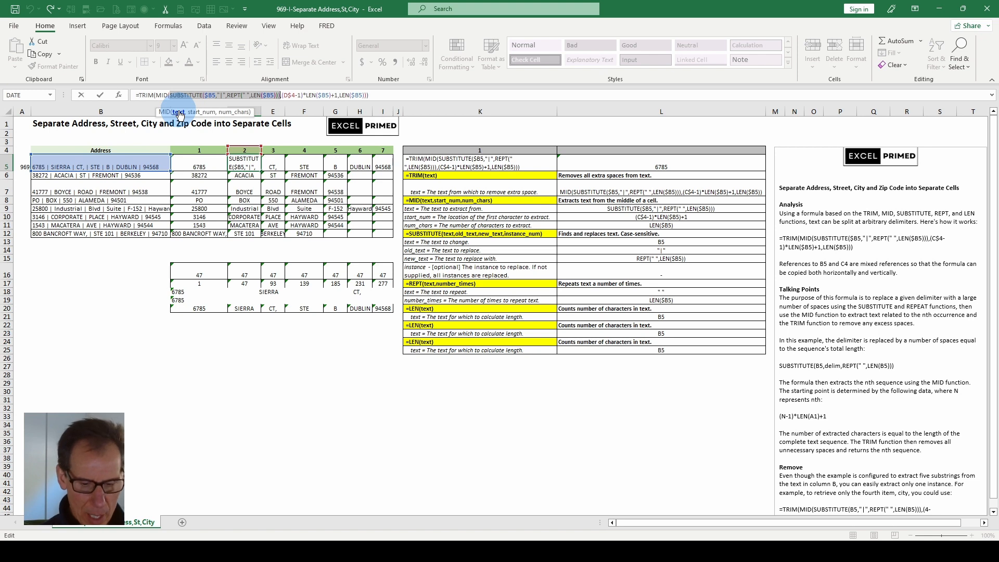
key(F9)
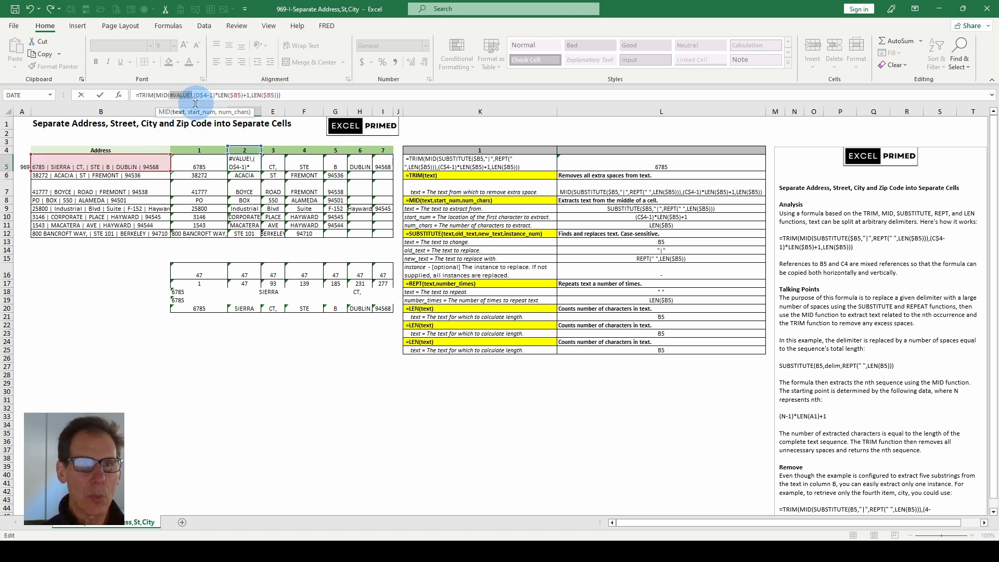
key(Escape)
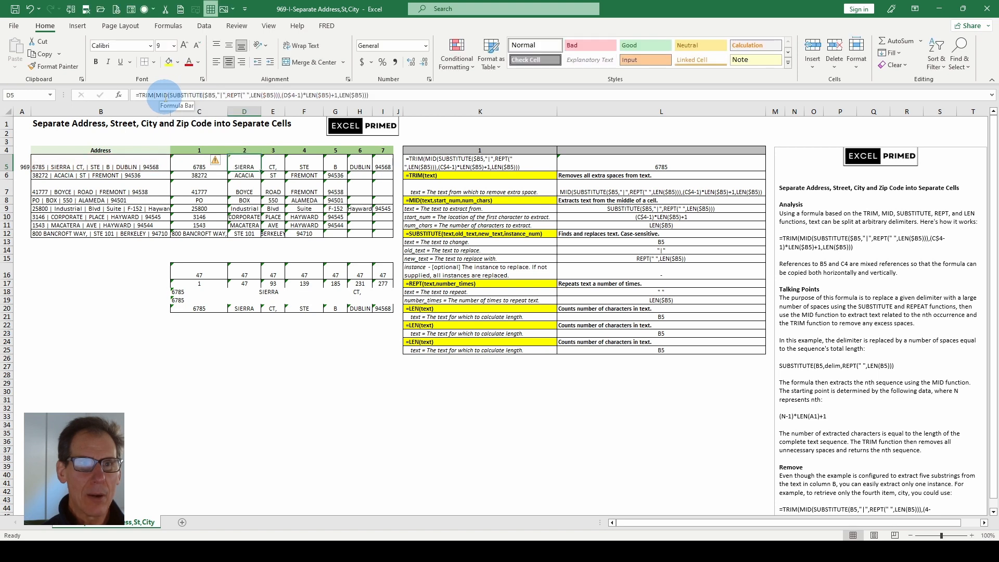
- Evaluate MID's start_num argument inside D5's formula to preview the starting position, and undo the evaluation
click(165, 96)
click(200, 111)
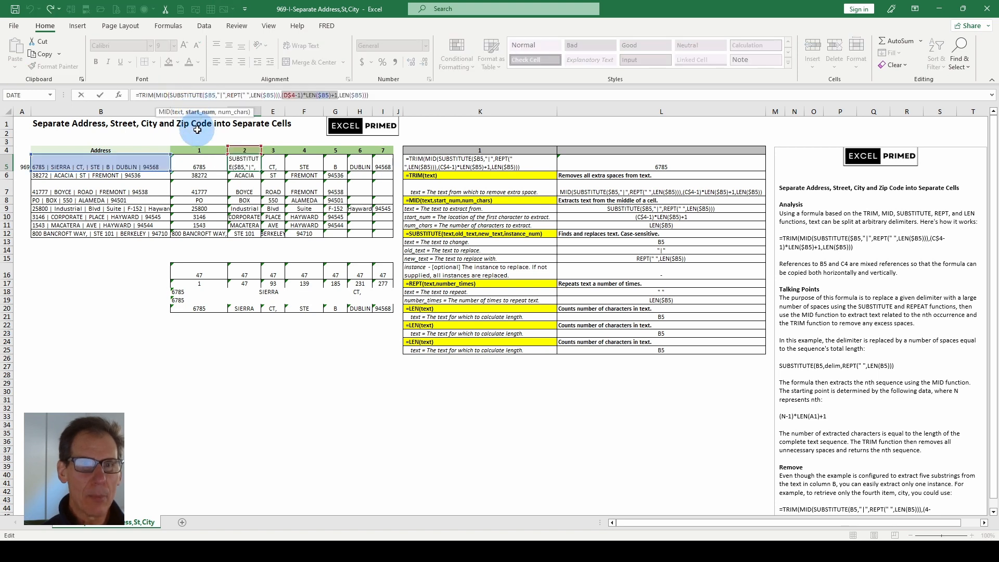
key(F9)
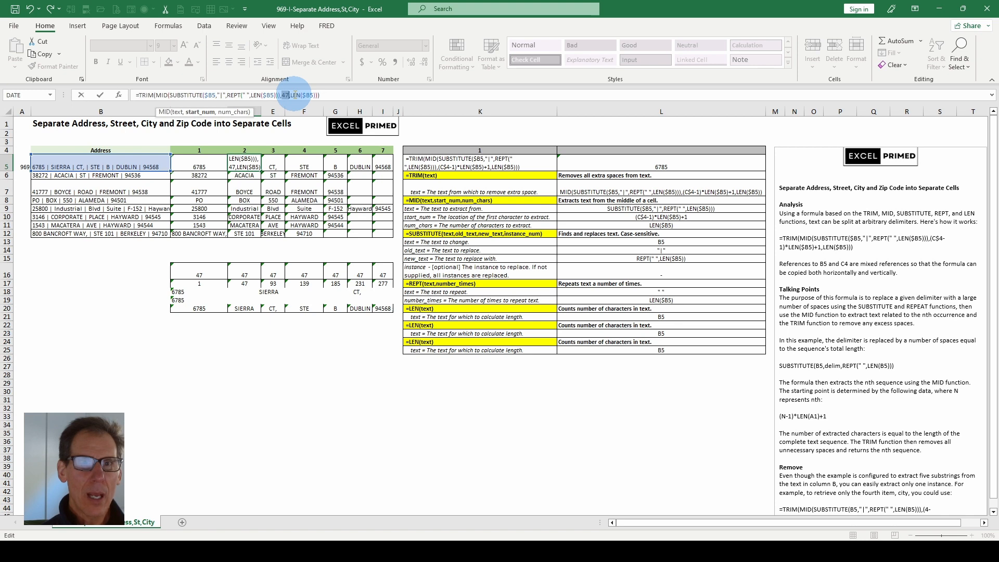
key(ctrl+z)
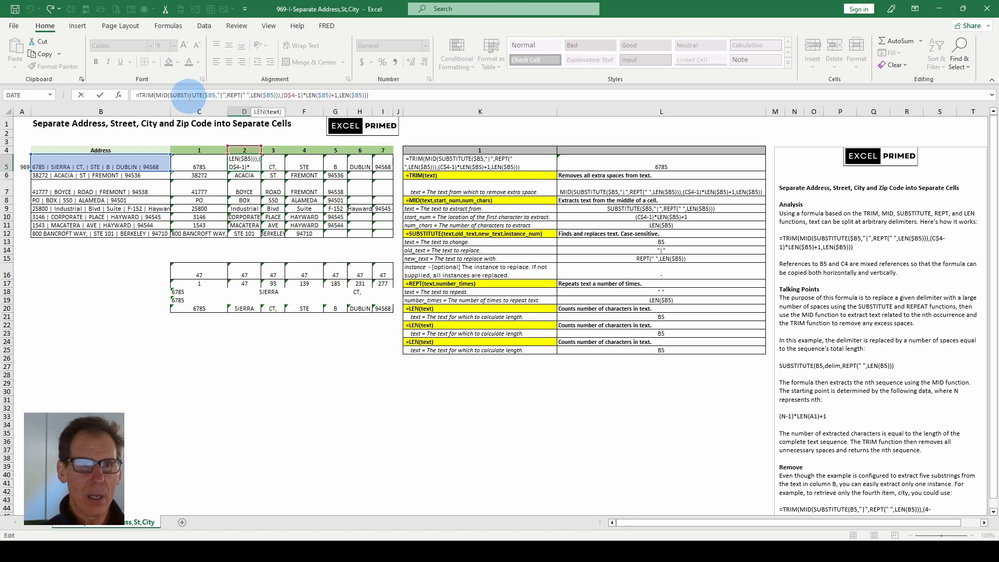
- Evaluate MID's num_chars argument inside D5's formula to preview the extraction length, and cancel the edit
click(160, 95)
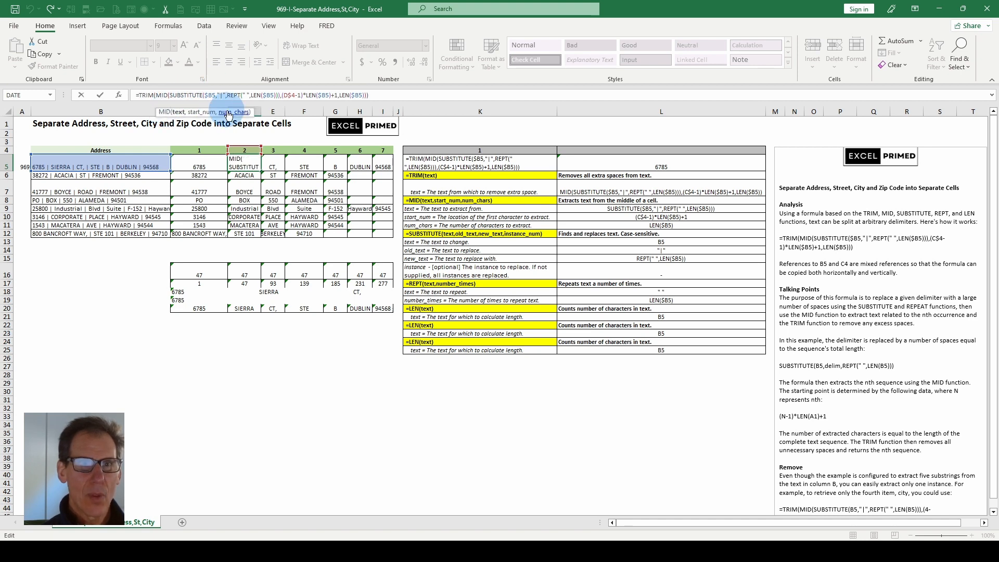
click(231, 113)
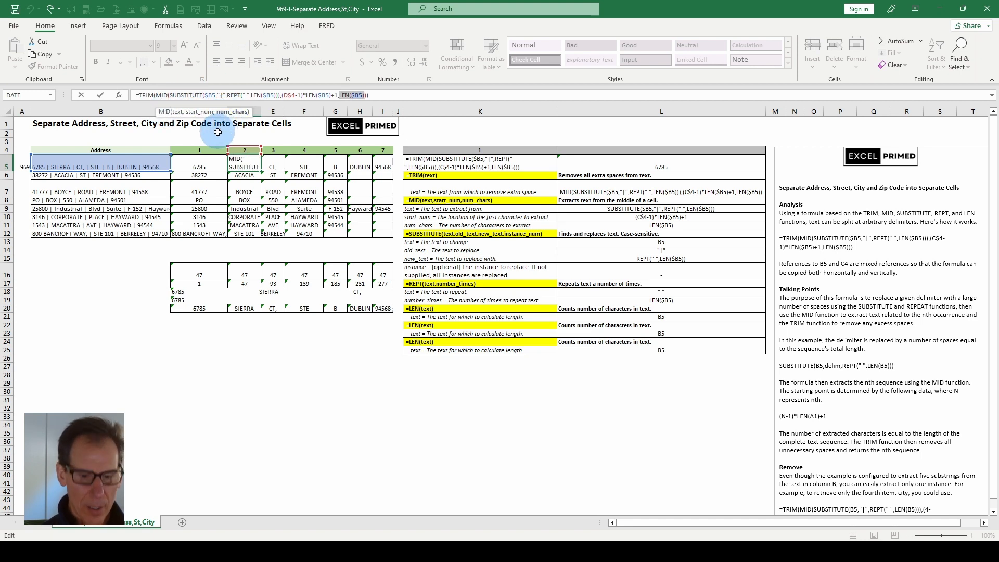
key(F9)
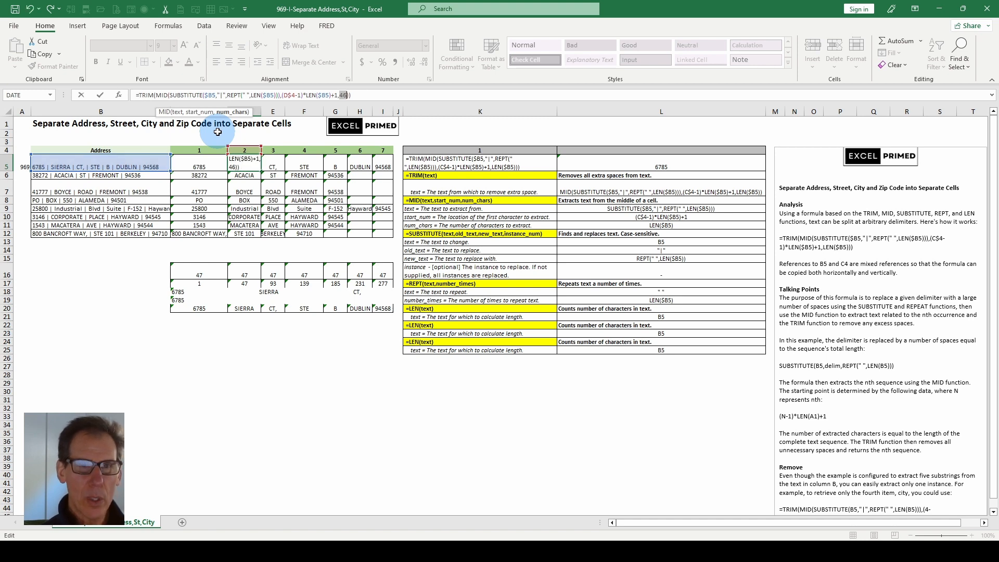
key(Escape)
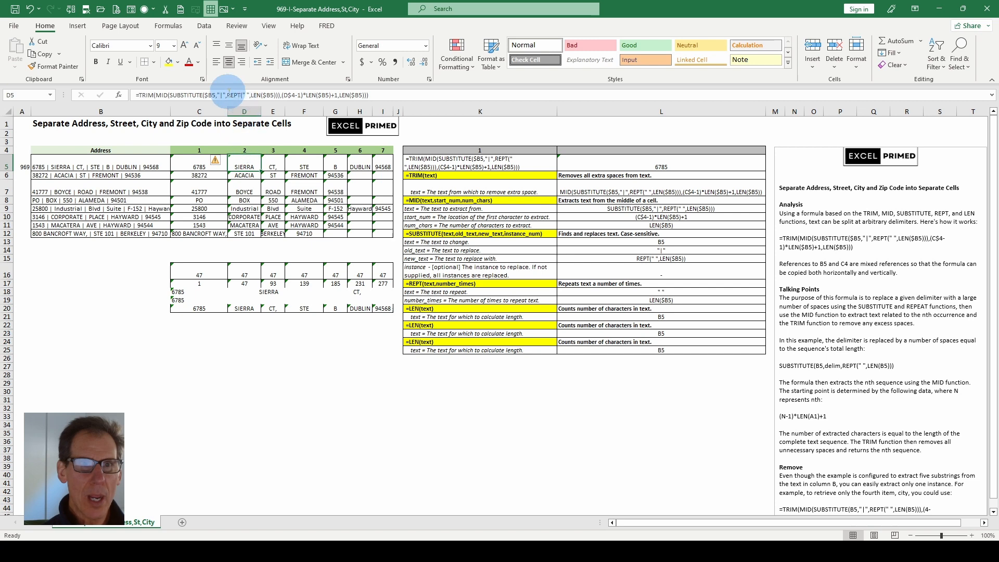
- Highlight SUBSTITUTE's text, old_text and new_text arguments one after another in D5's formula, and exit without saving changes
click(172, 97)
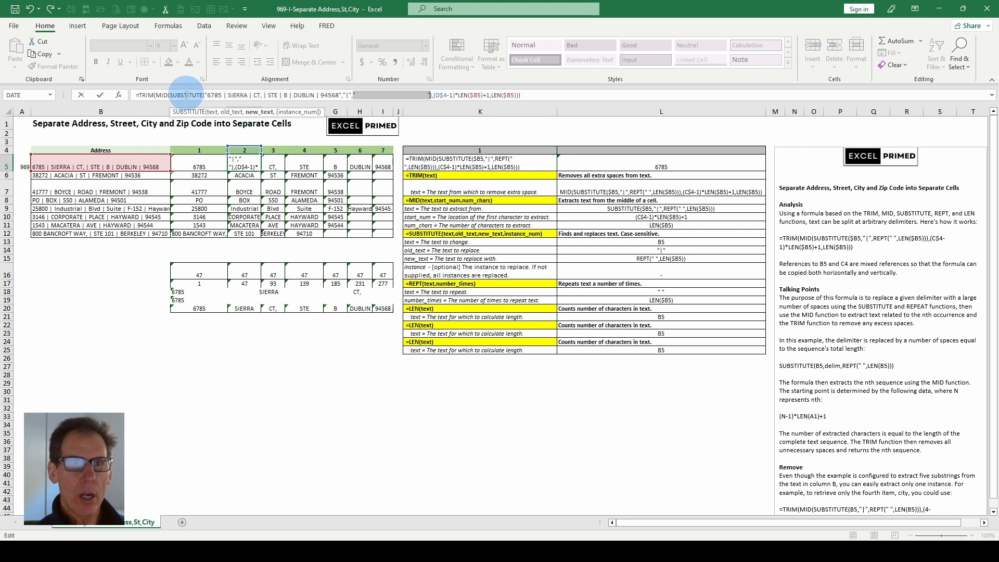
click(211, 116)
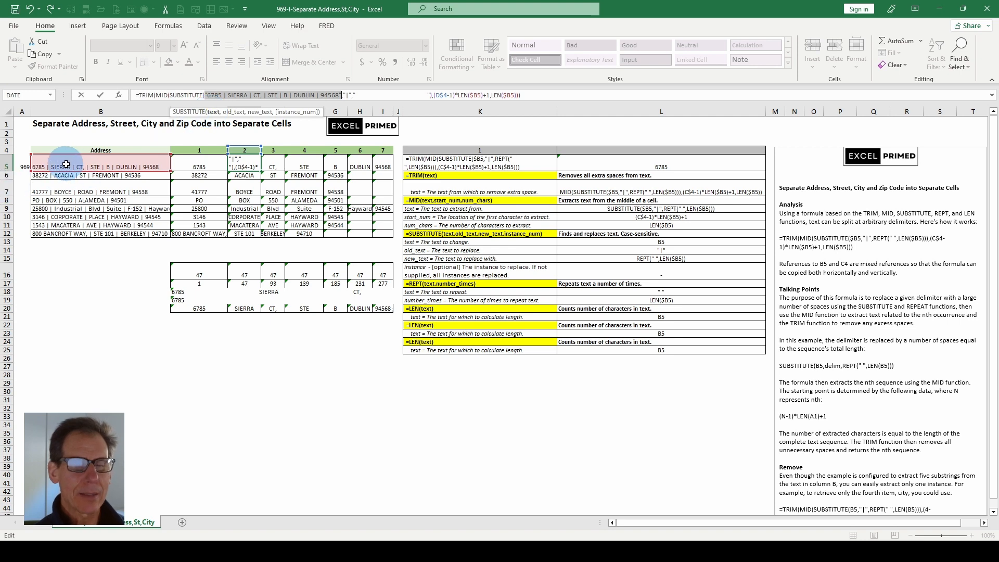
click(228, 116)
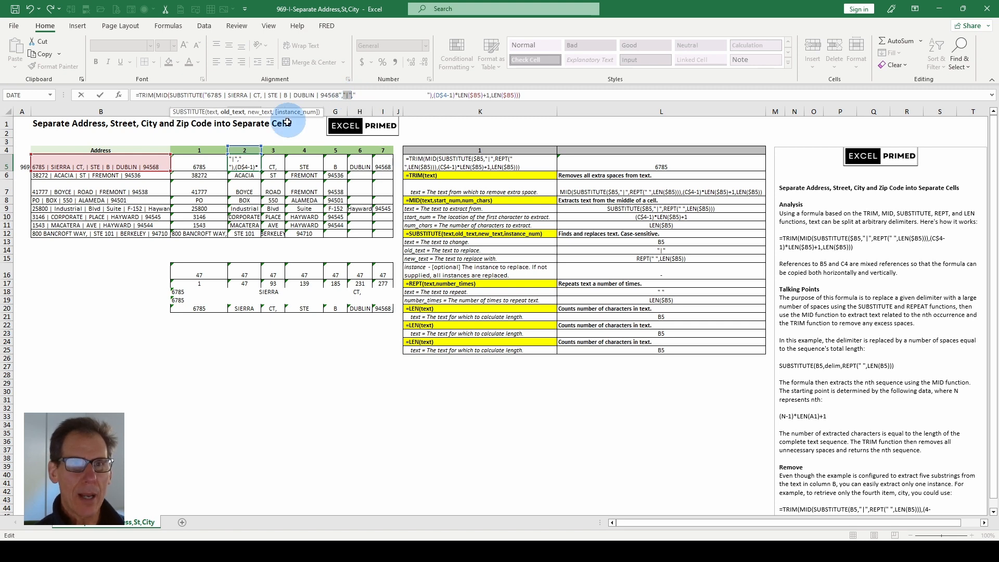
click(260, 115)
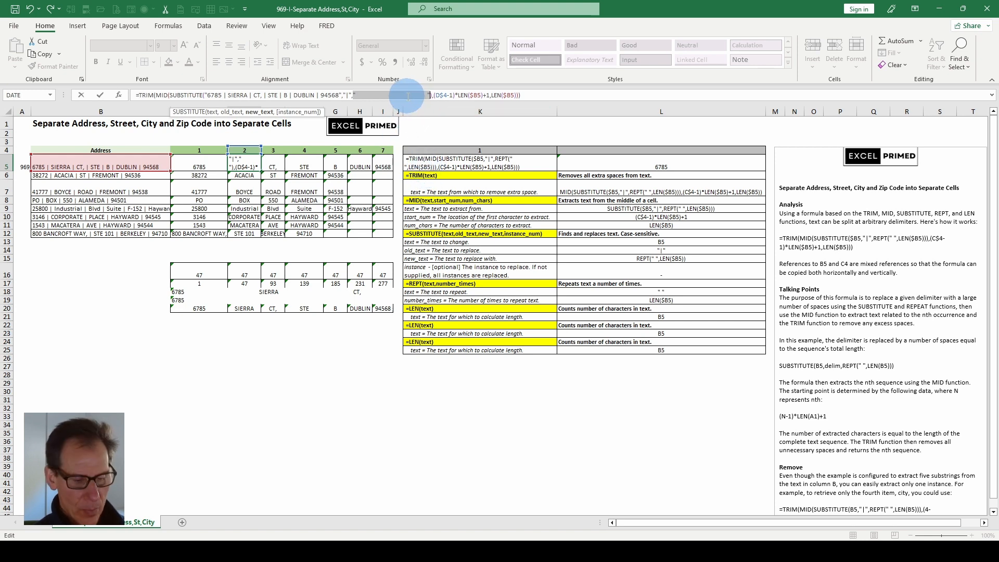
key(Escape)
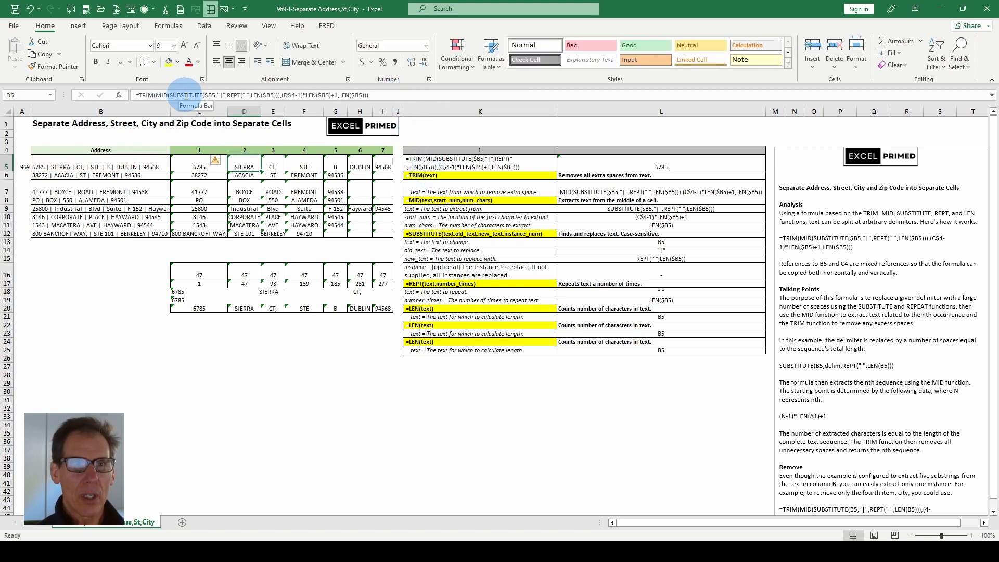
- Evaluate SUBSTITUTE's text and new_text arguments inside D5's formula to preview the source address and replacement spaces, and cancel the edit
double_click(210, 96)
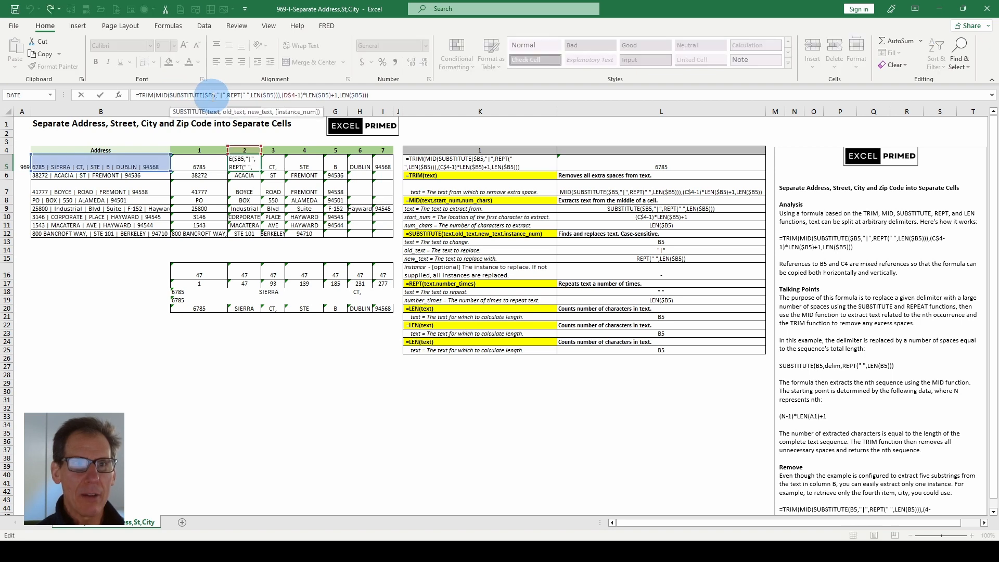
key(F9)
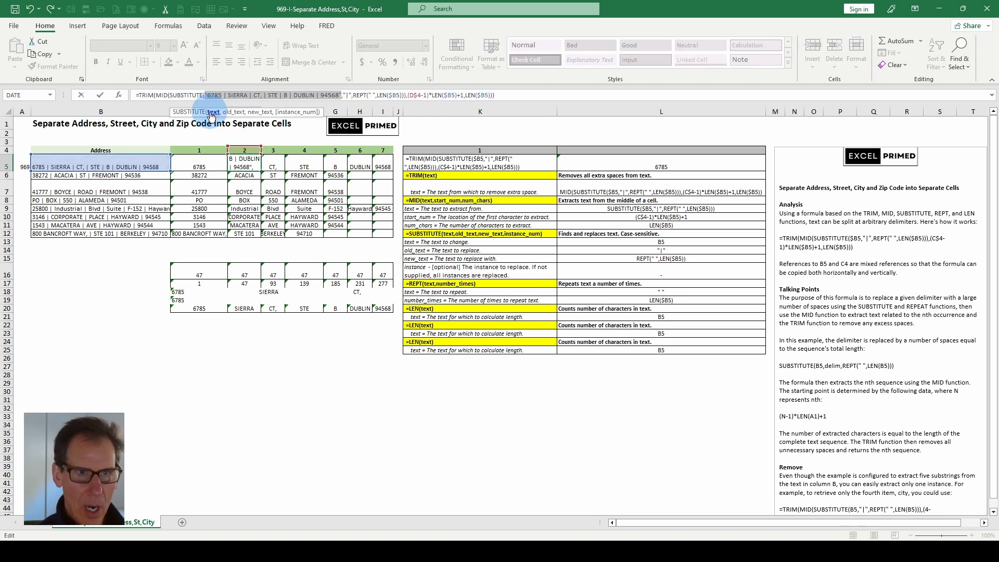
double_click(347, 95)
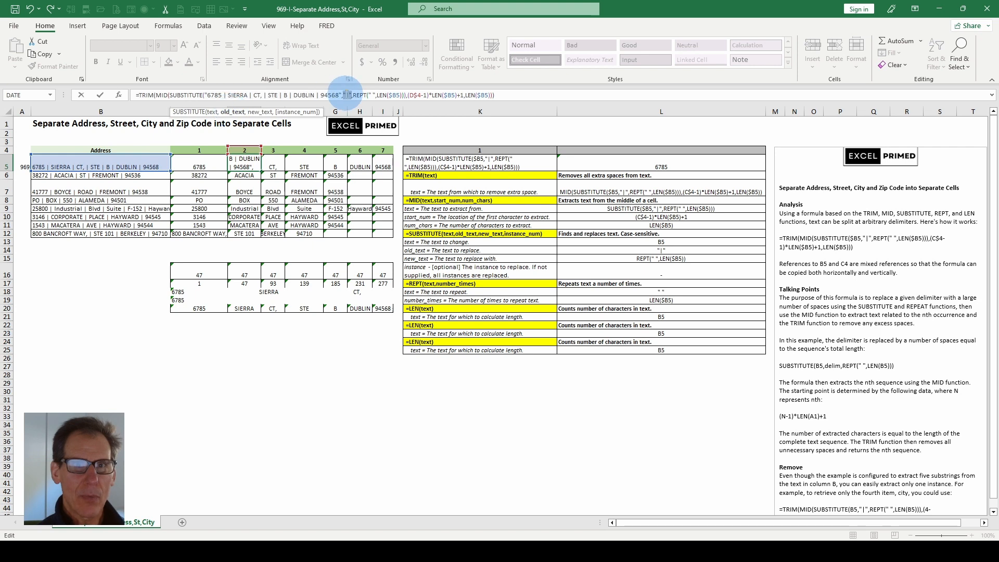
click(260, 112)
key(F9)
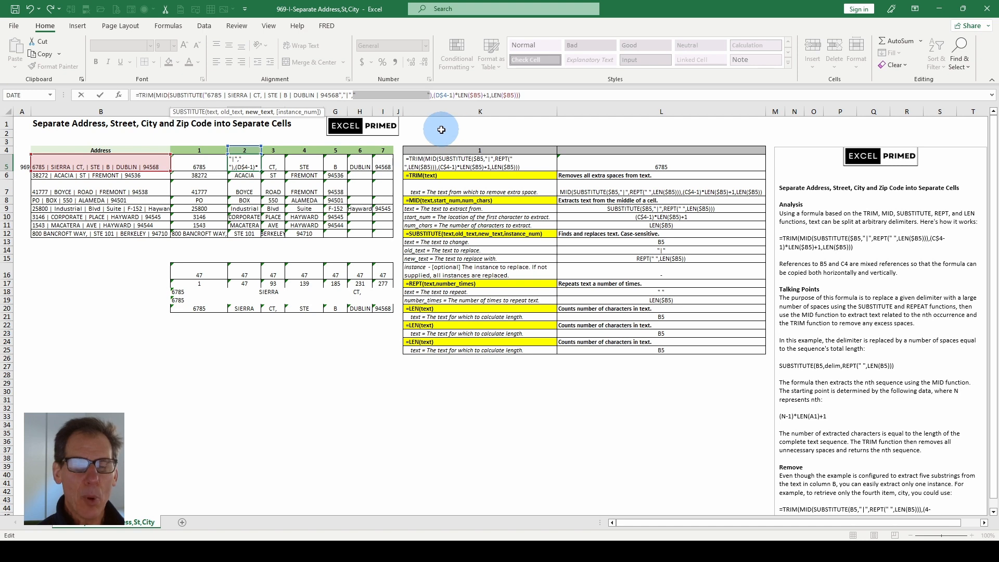
key(Escape)
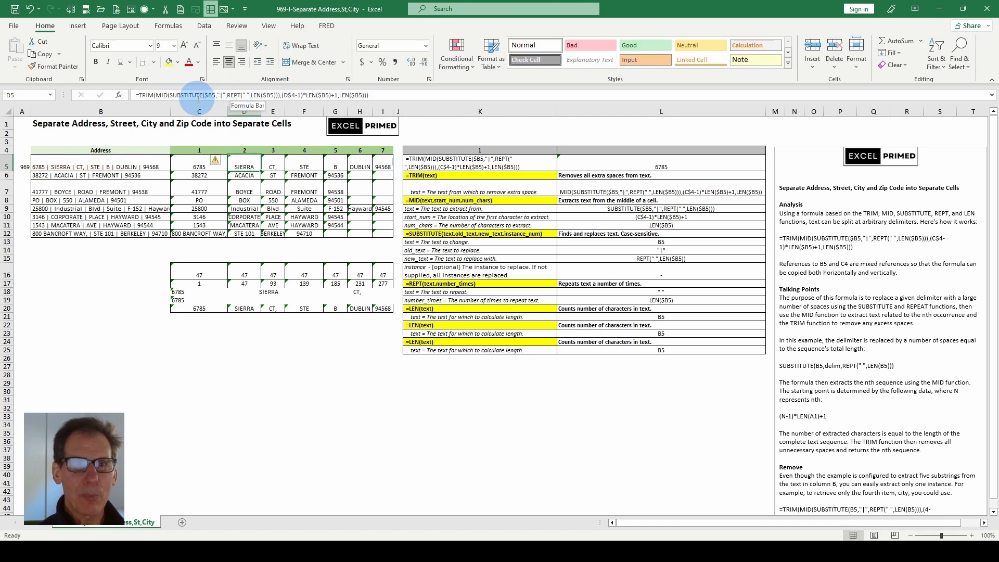
- Review MID's text, start_num and num_chars arguments in D5's formula by highlighting each one, and exit without editing
click(162, 95)
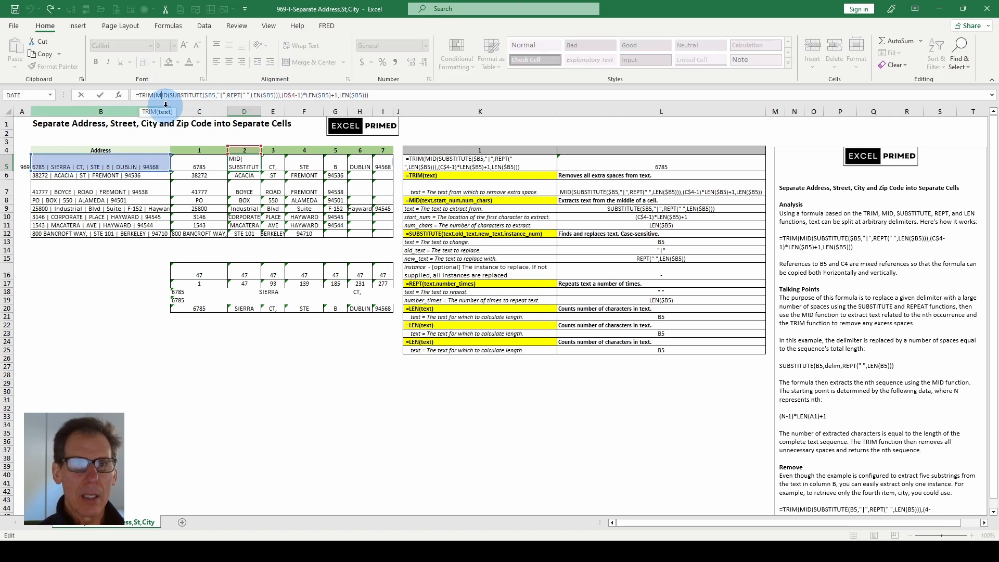
click(179, 114)
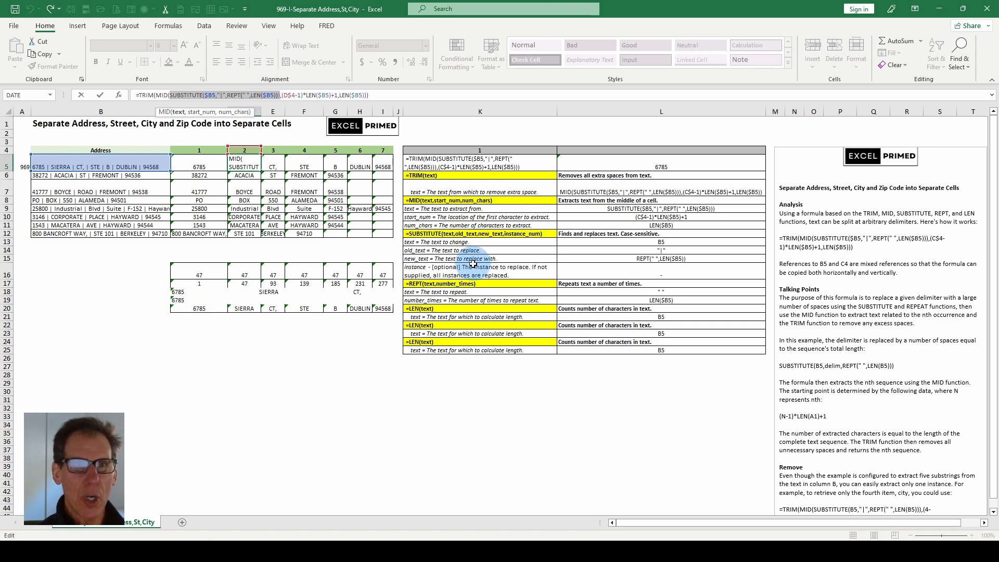
click(199, 113)
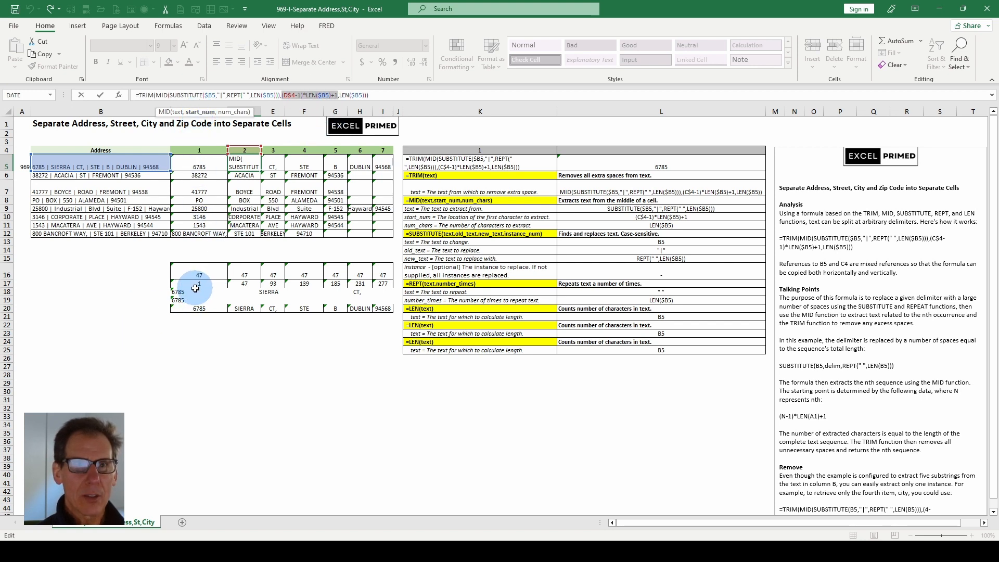
click(226, 113)
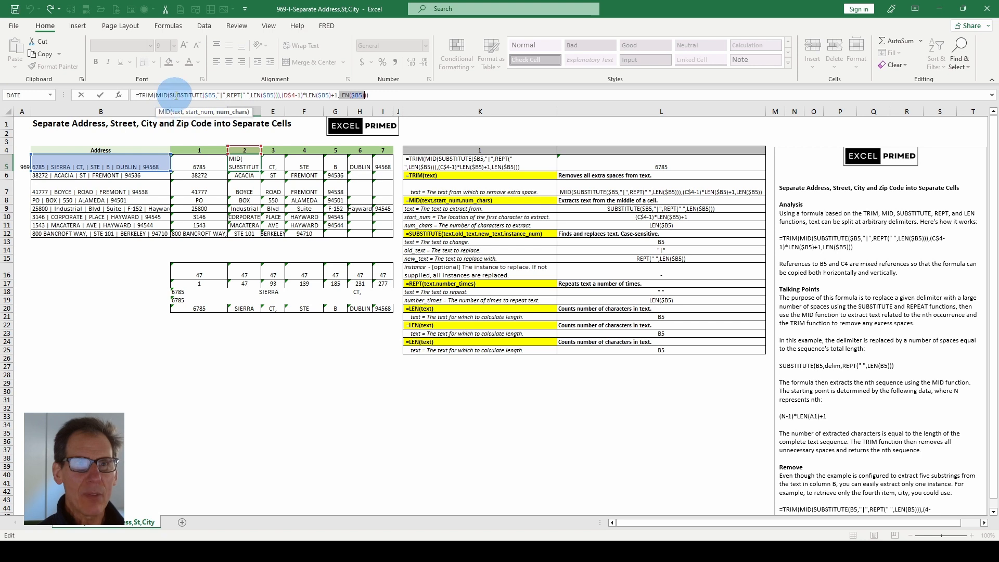
click(177, 112)
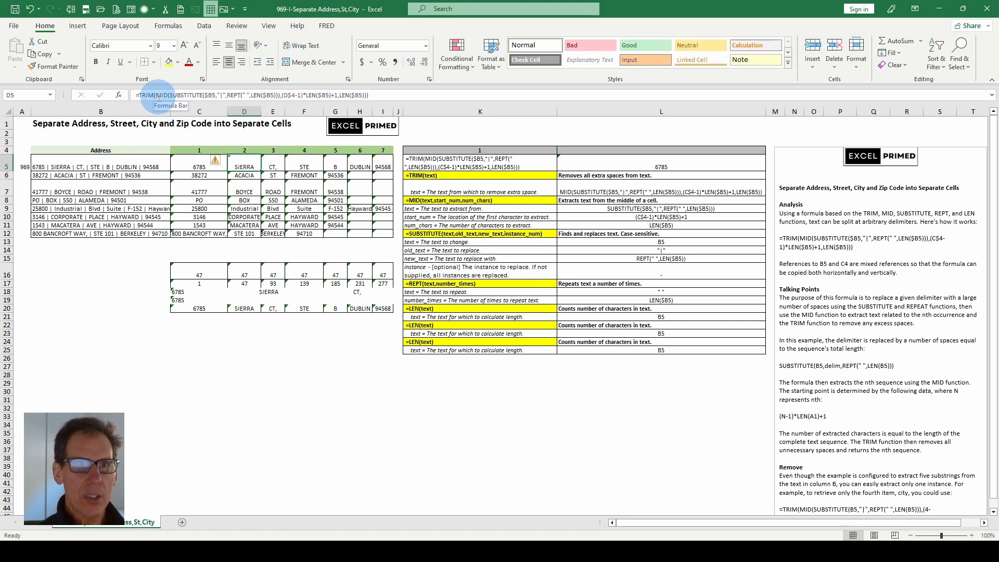
- Highlight and evaluate the MID expression that serves as TRIM's text argument in D5, and cancel the edit
click(164, 112)
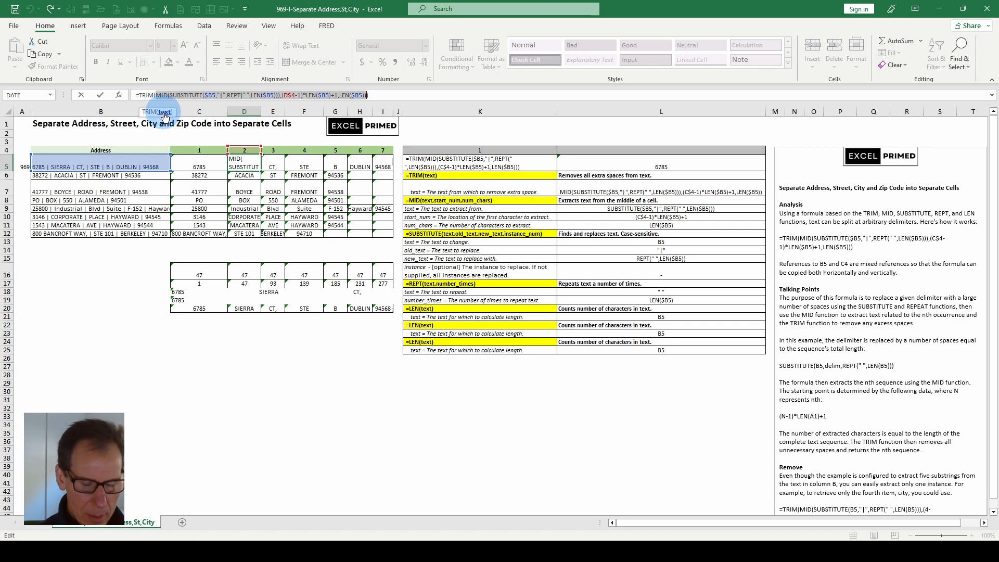
click(138, 95)
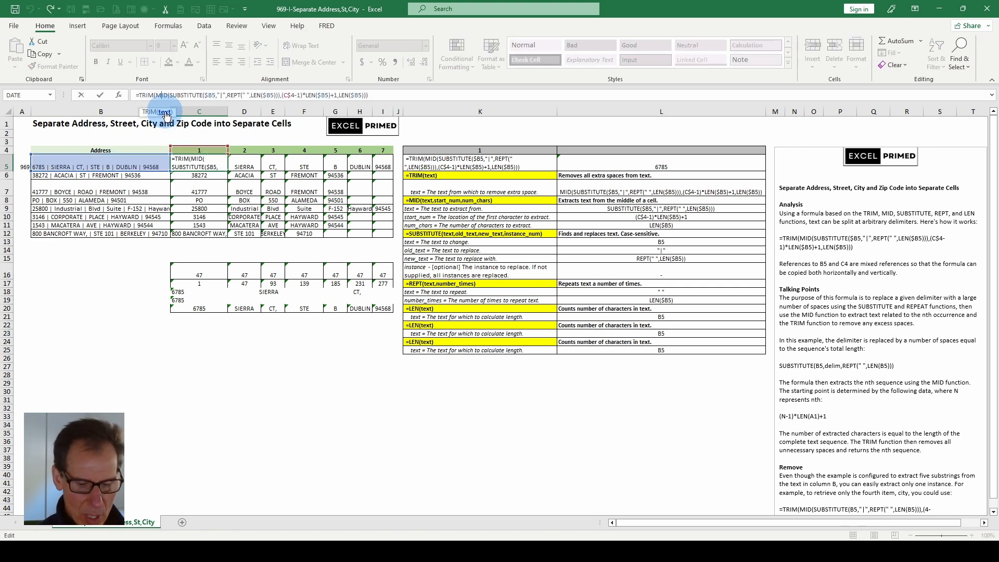
key(F9)
key(Escape)
- Evaluate TRIM's text argument inside C5's formula to preview the first segment with its extra spaces, and cancel the edit
click(168, 96)
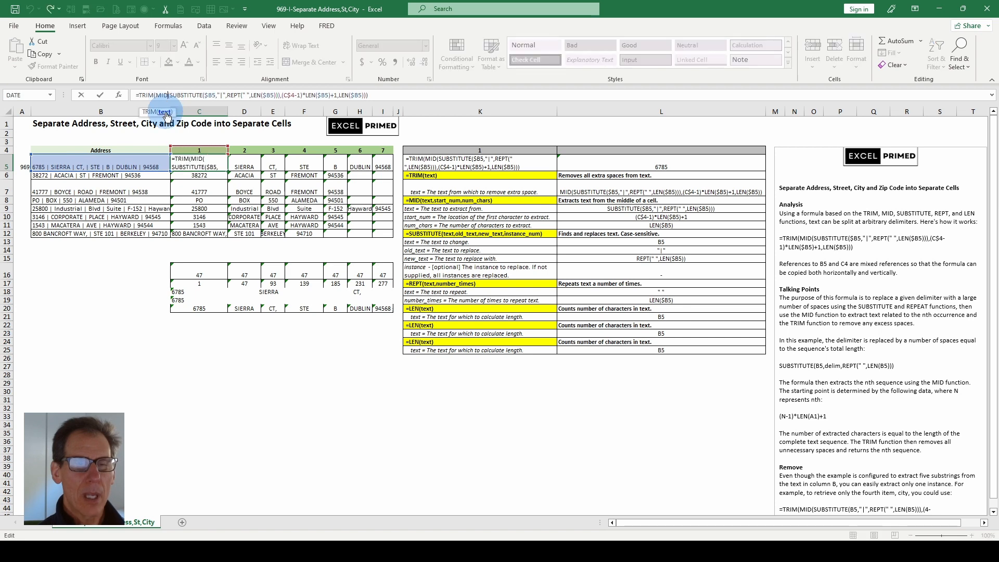
click(165, 112)
key(F9)
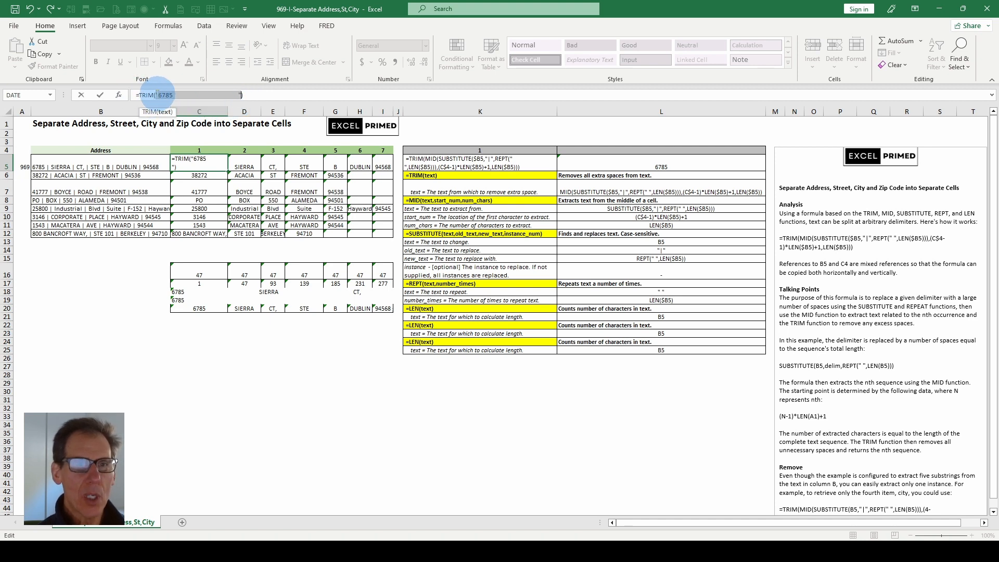
key(Escape)
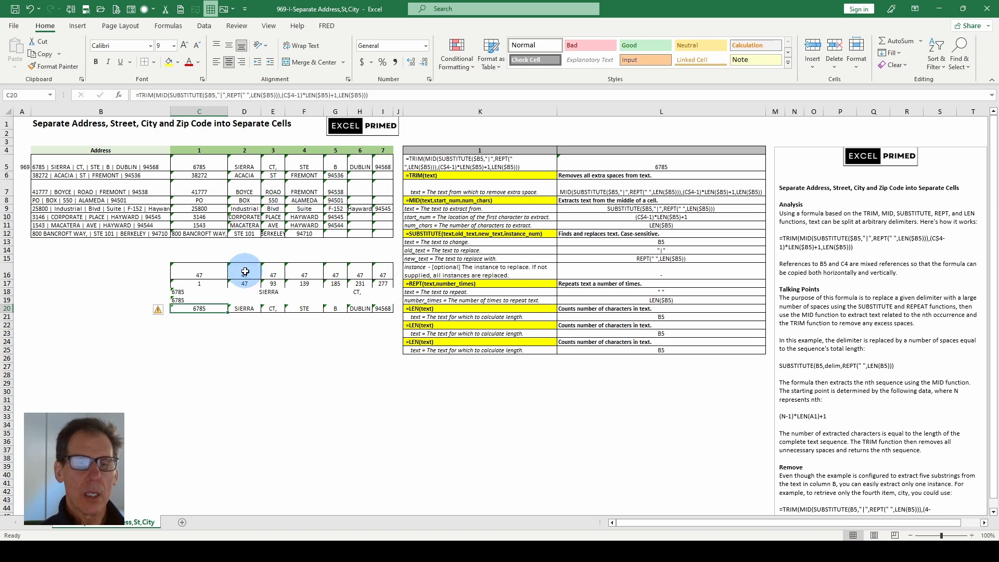
- Evaluate SUBSTITUTE's text argument inside D5's formula, highlight its old_text argument, and cancel the edit
click(249, 166)
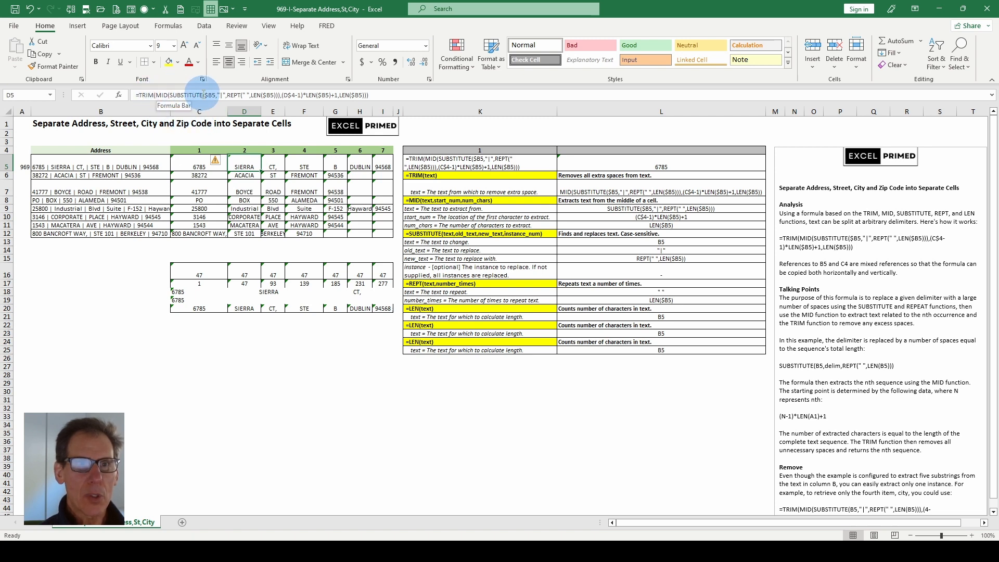
click(181, 95)
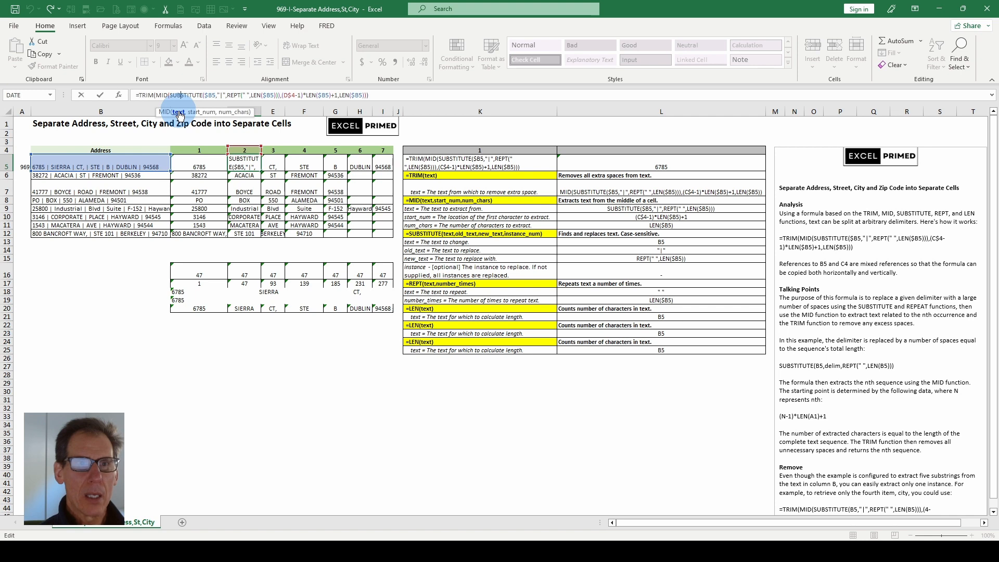
click(212, 95)
click(213, 113)
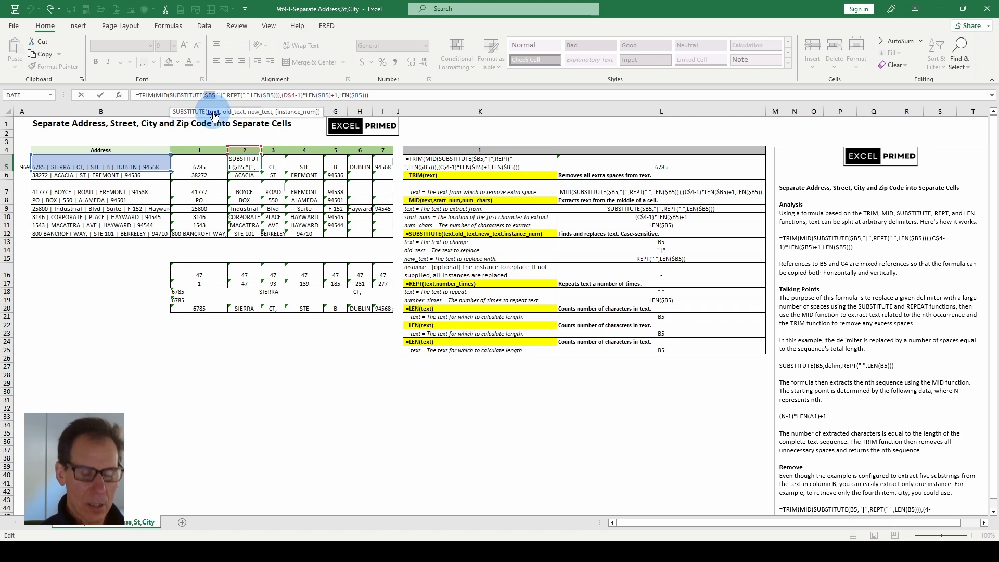
key(F9)
click(229, 112)
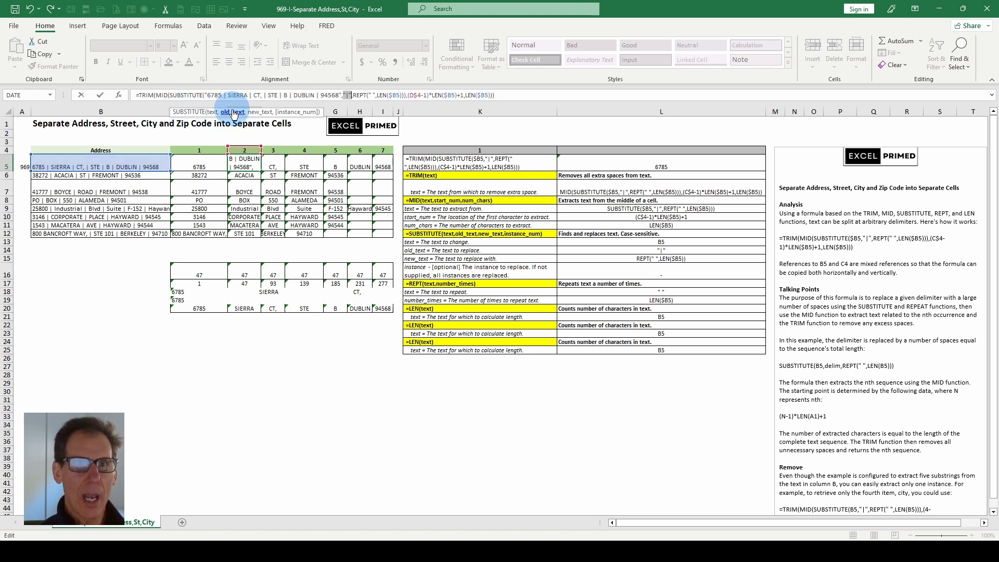
key(Escape)
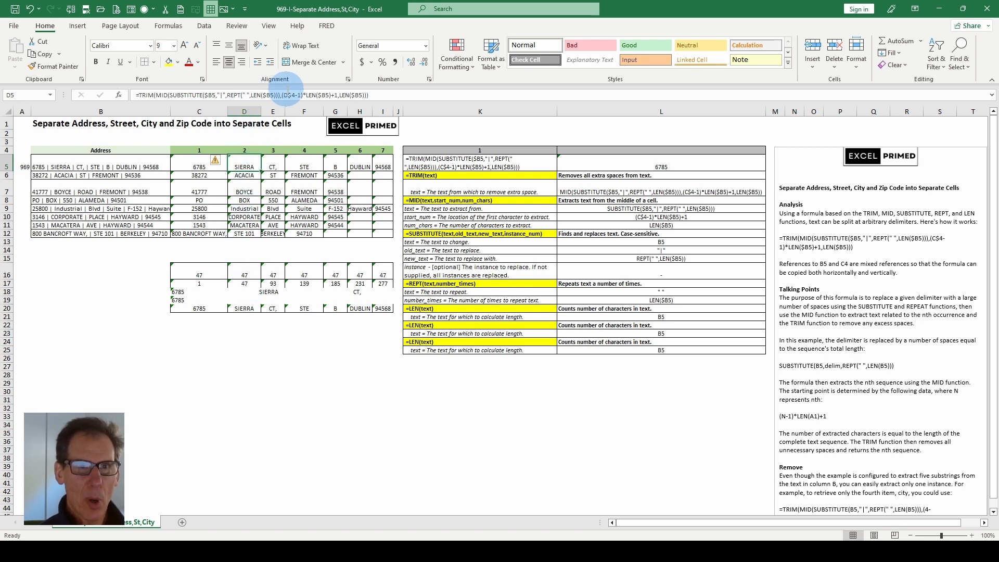
- Inspect the start position formula in D17 and highlight MID's text, start_num and num_chars arguments in D5's formula
click(242, 284)
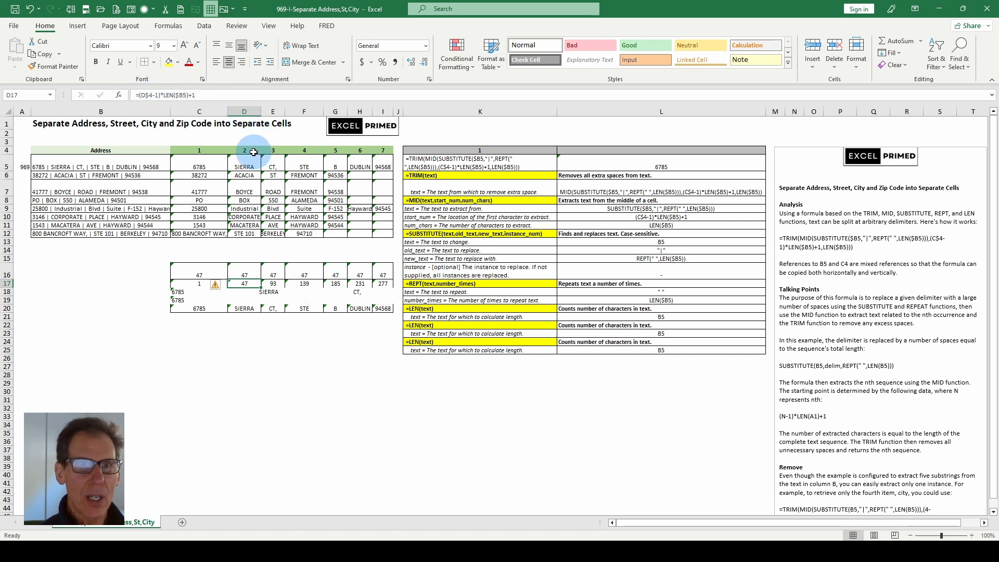
click(244, 163)
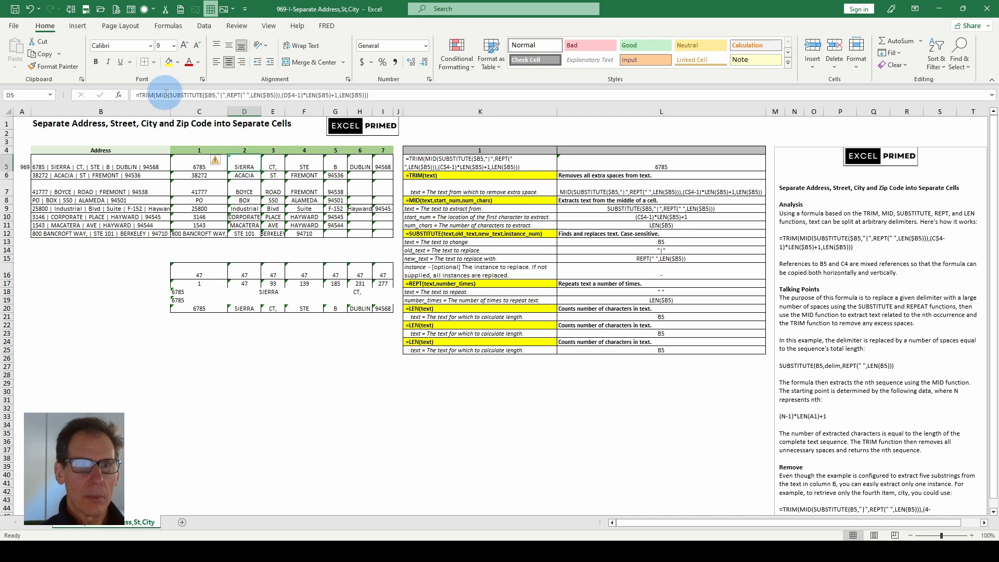
click(169, 95)
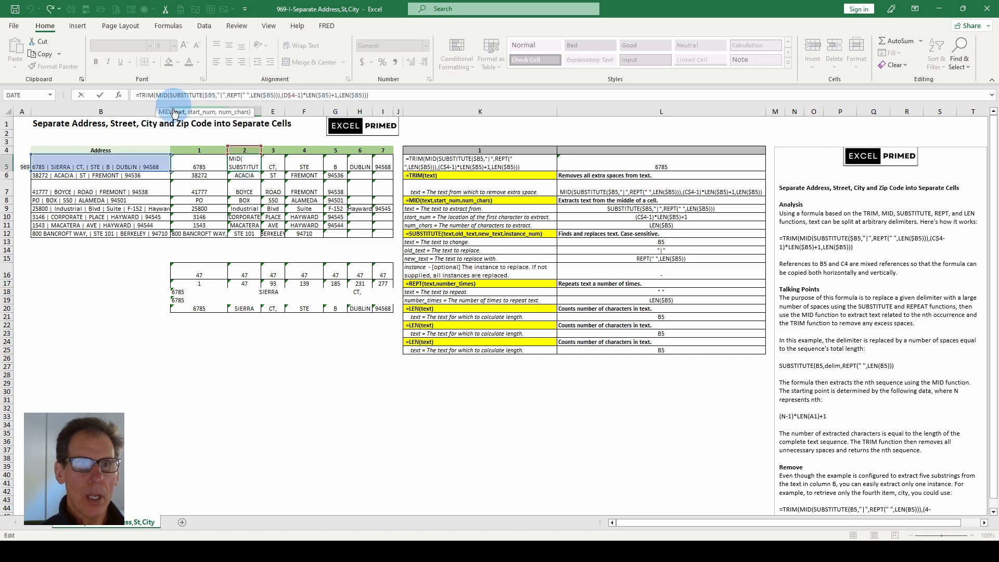
click(177, 112)
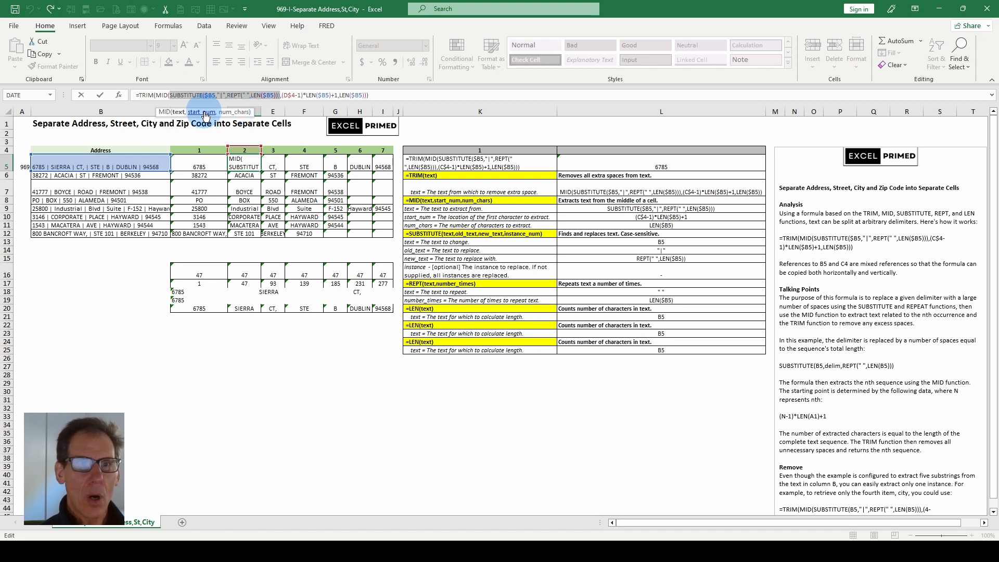
click(205, 114)
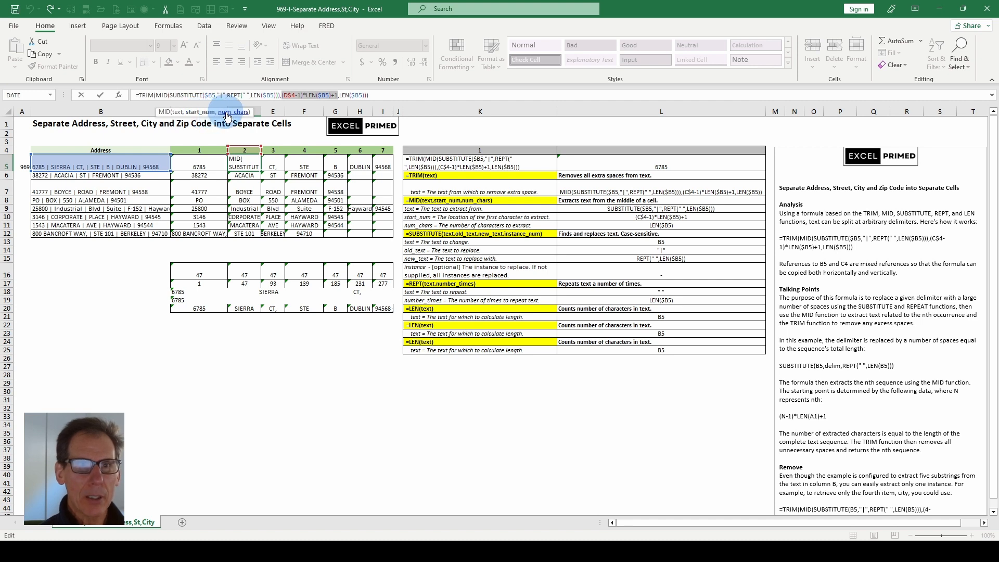
click(227, 112)
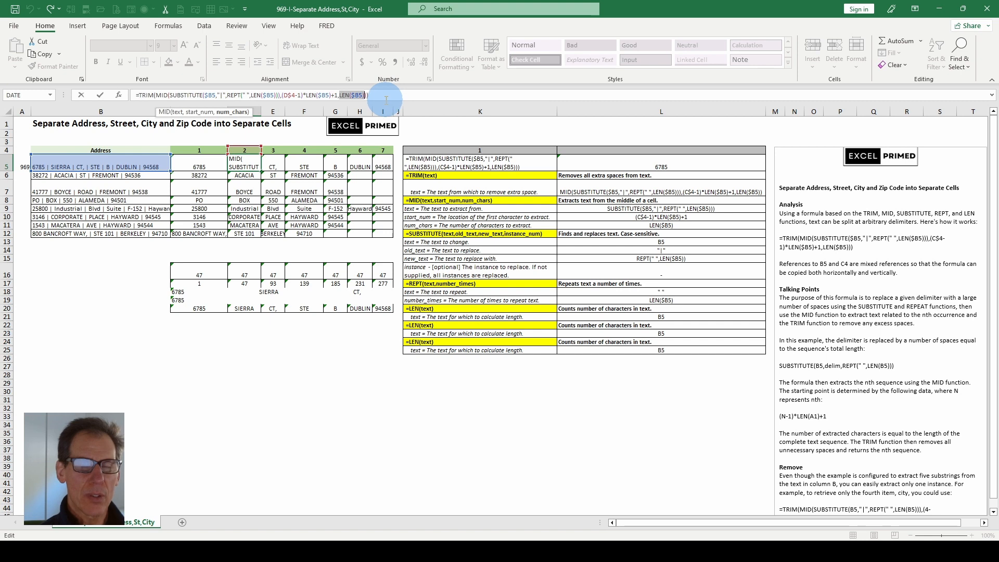
- Evaluate TRIM's text argument inside D5's formula to preview the second segment with its surrounding spaces
click(161, 95)
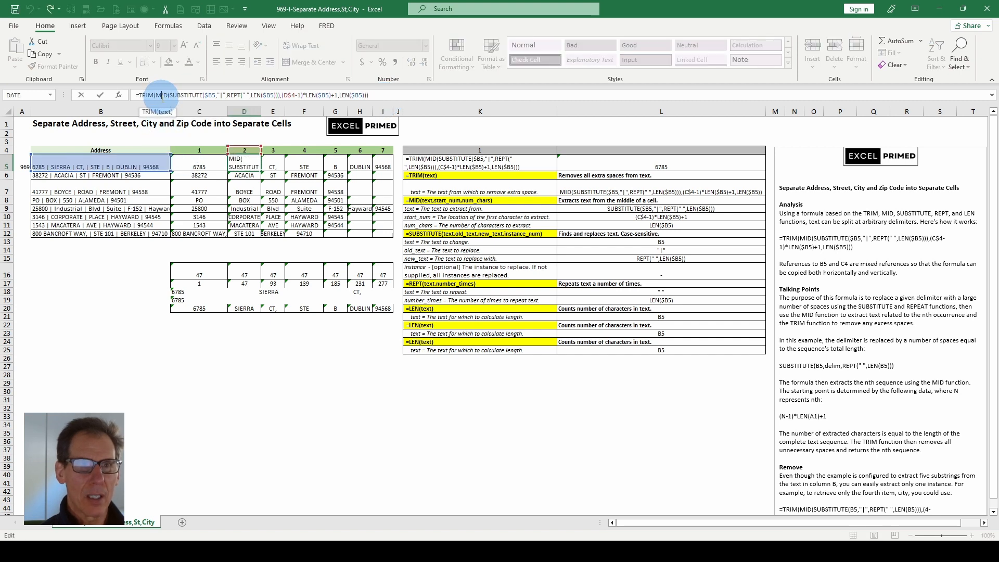
click(164, 112)
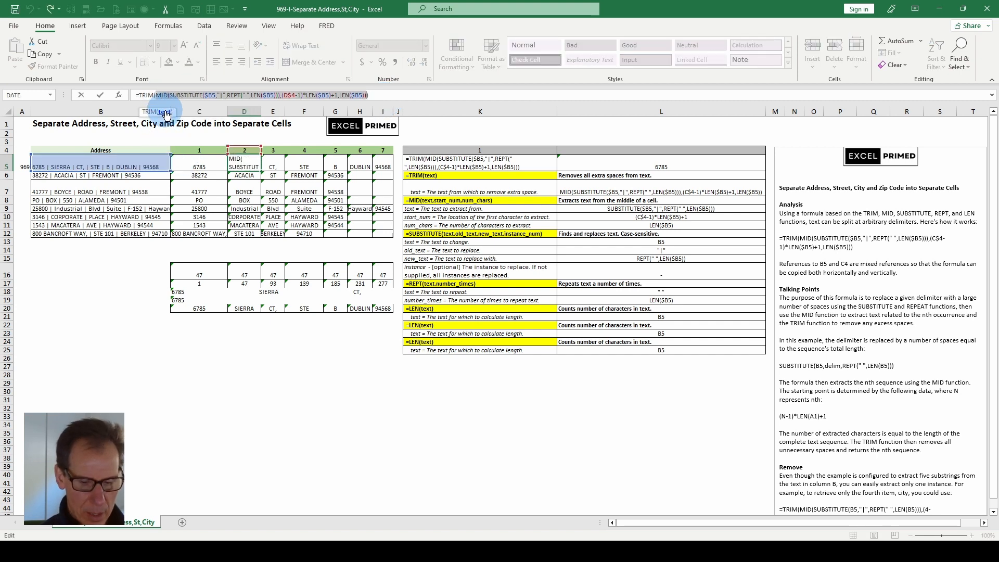
key(F9)
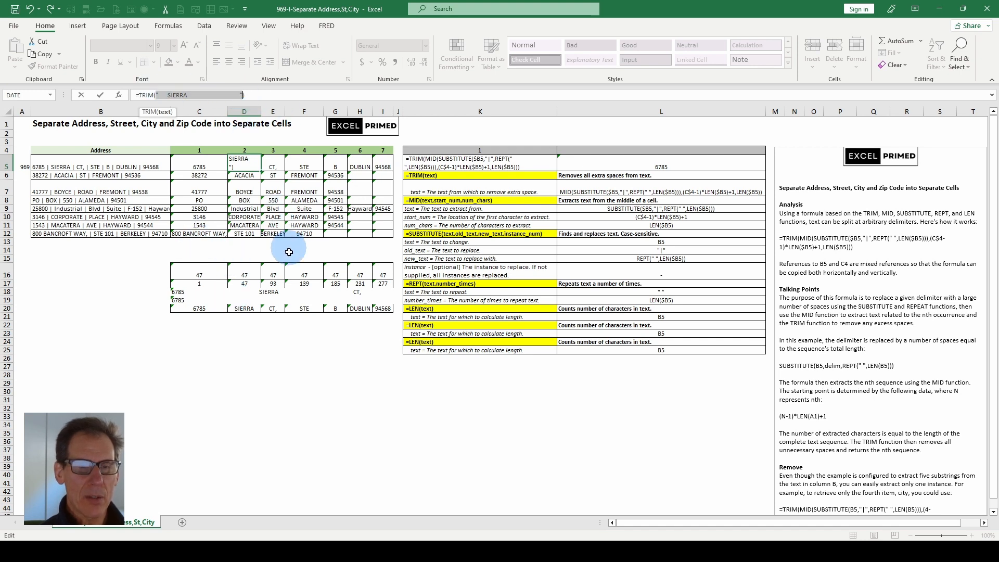
- Evaluate TRIM's text argument inside E5's formula to preview the third segment with its surrounding spaces, and cancel the edit
click(273, 166)
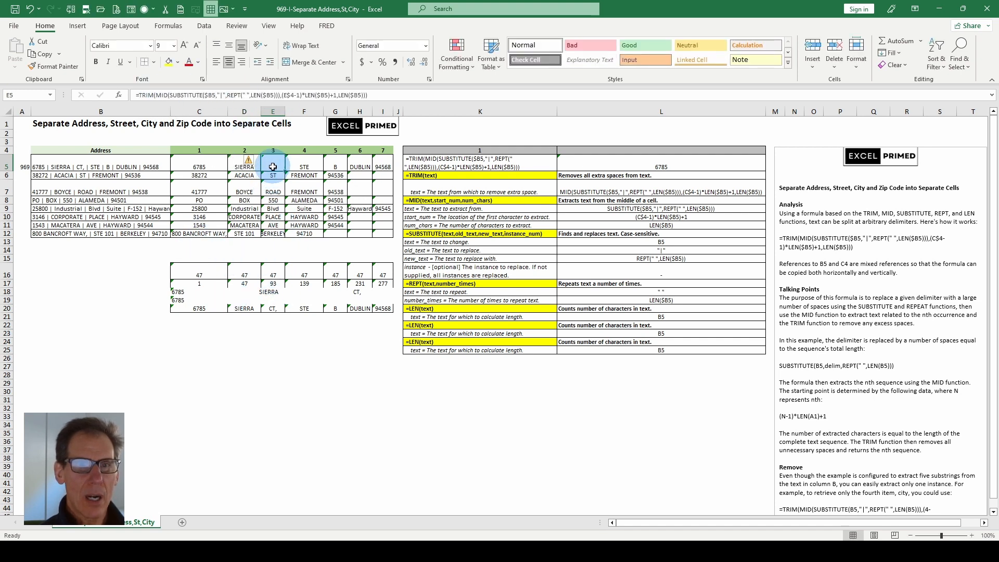
click(156, 94)
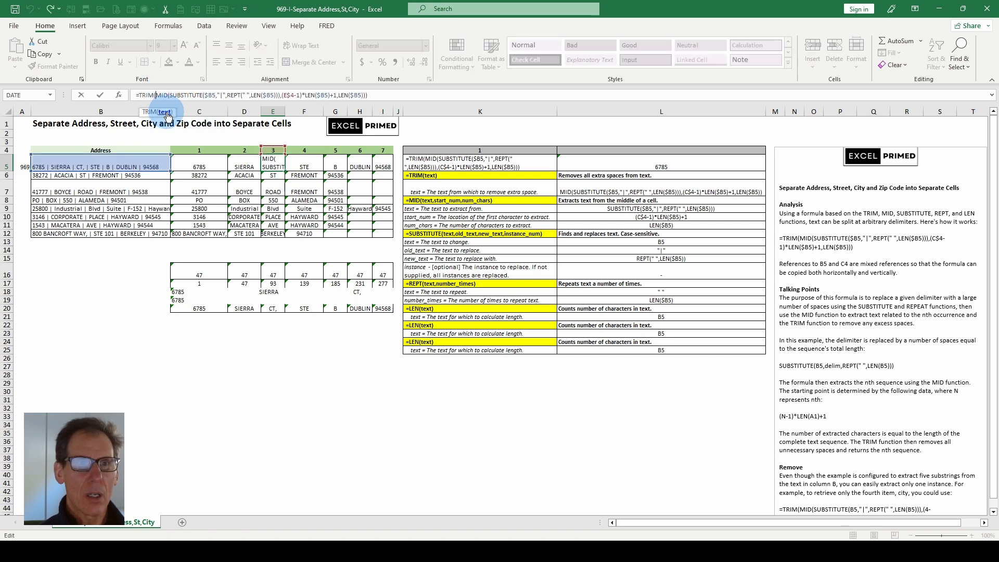
click(164, 113)
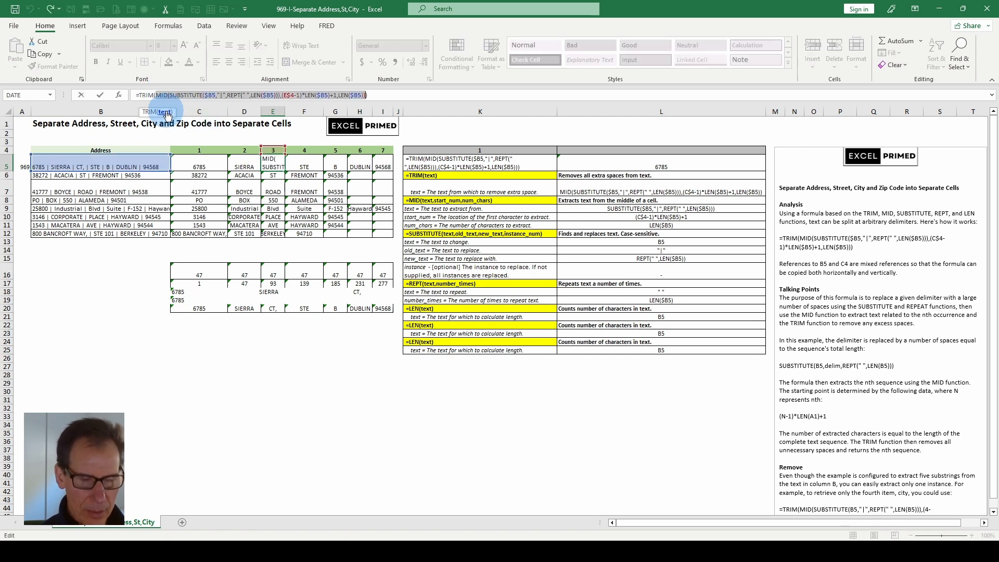
key(F9)
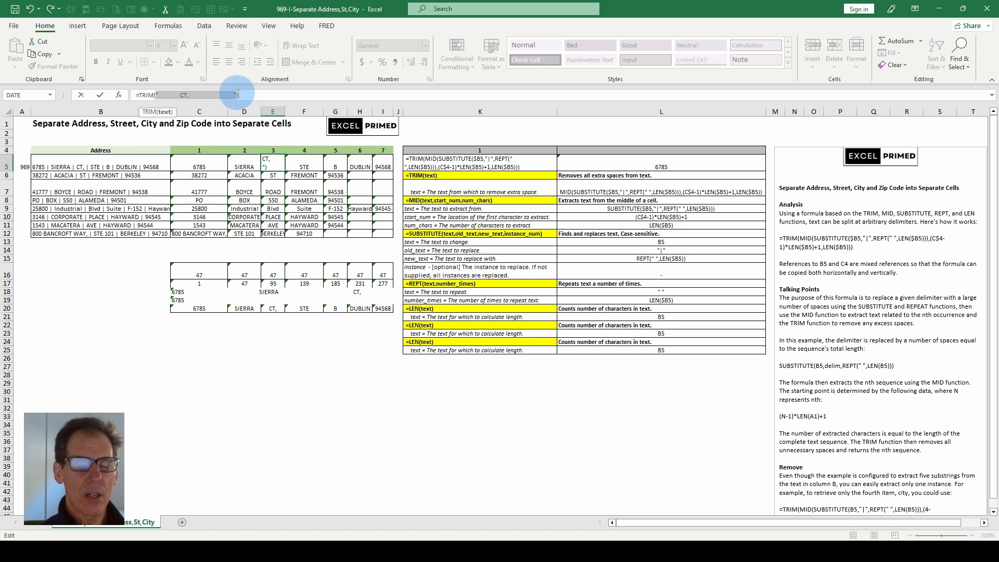
key(Escape)
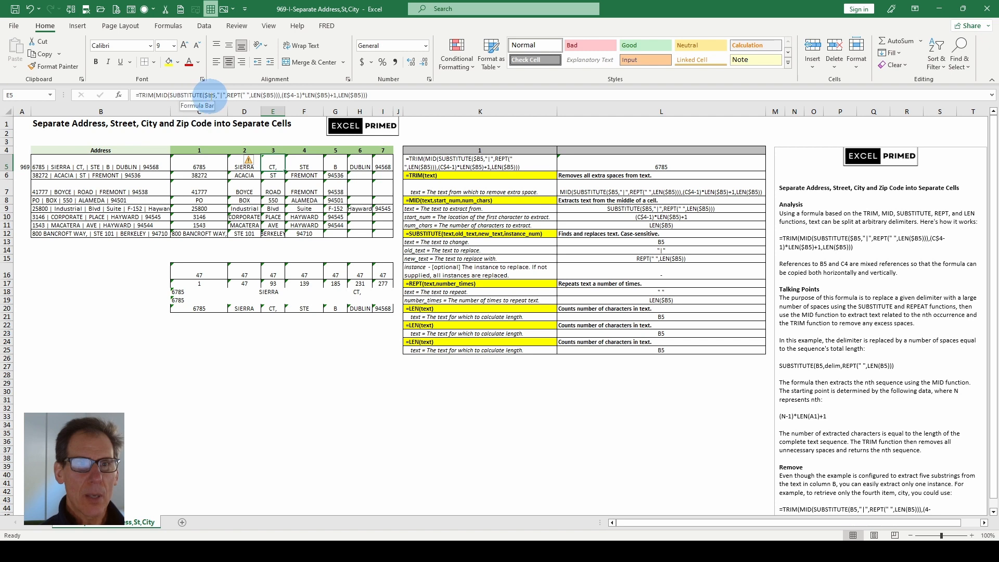
- Evaluate SUBSTITUTE's text and new_text arguments inside E5's formula, highlighting old_text between them, and cancel the edit
click(189, 97)
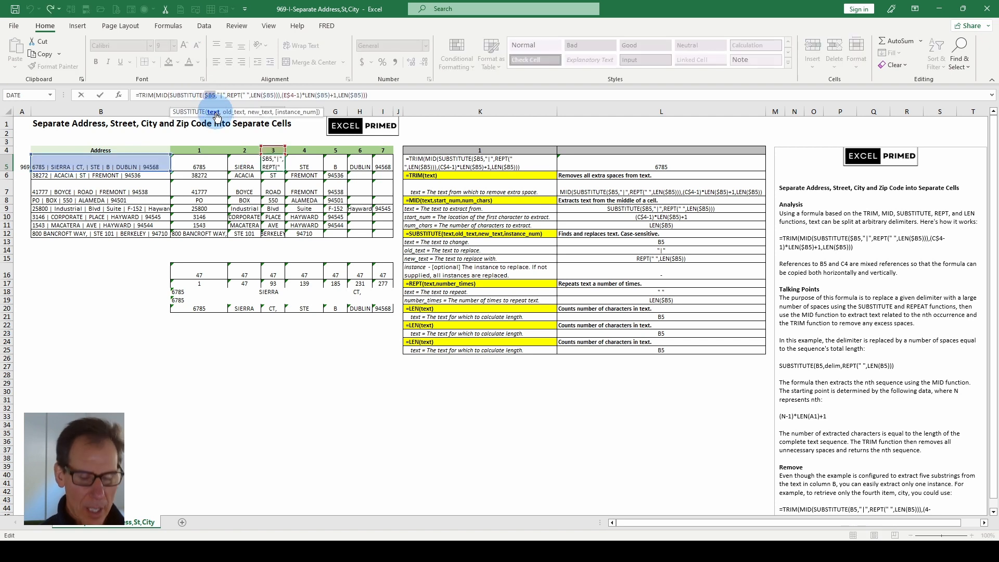
key(F9)
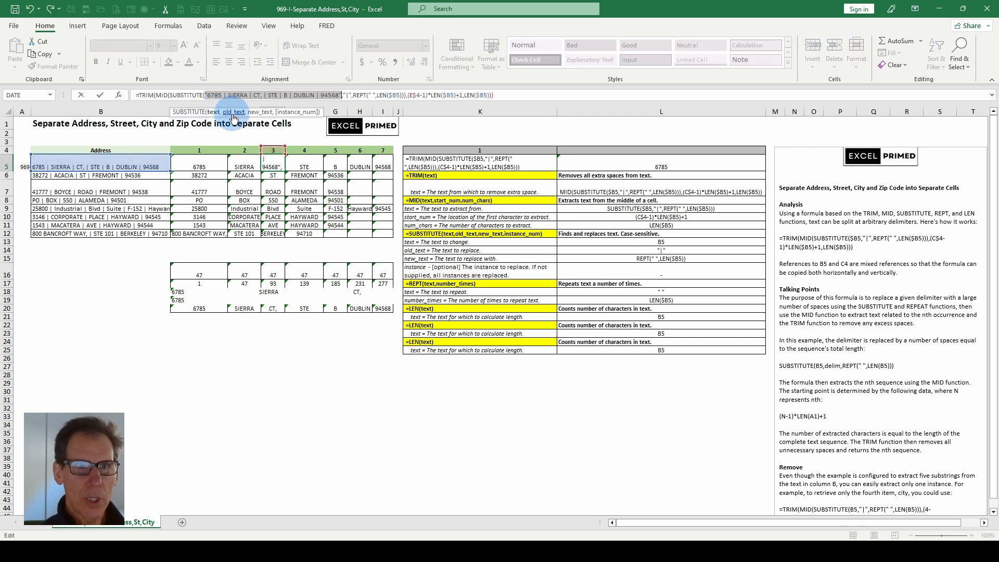
click(233, 114)
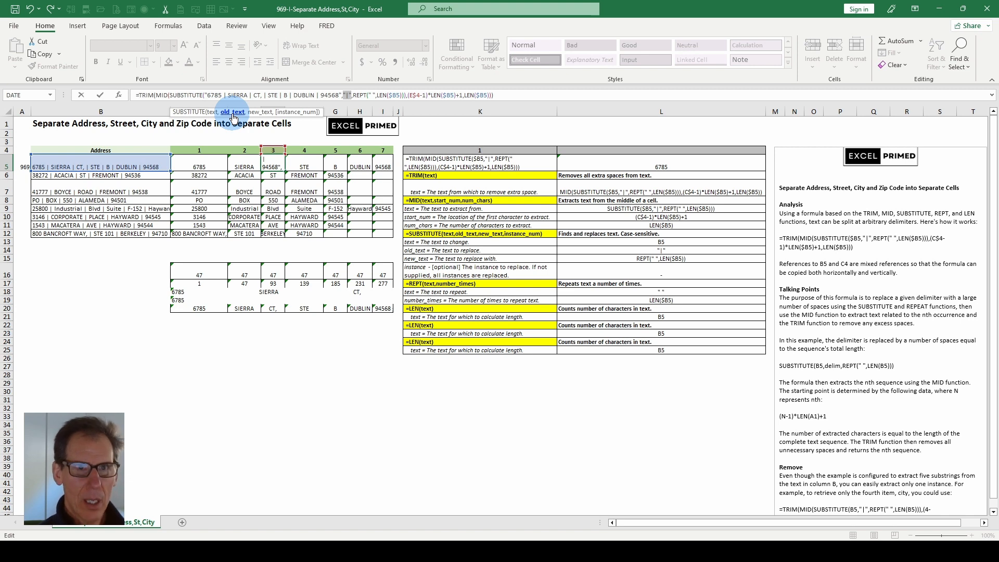
click(259, 113)
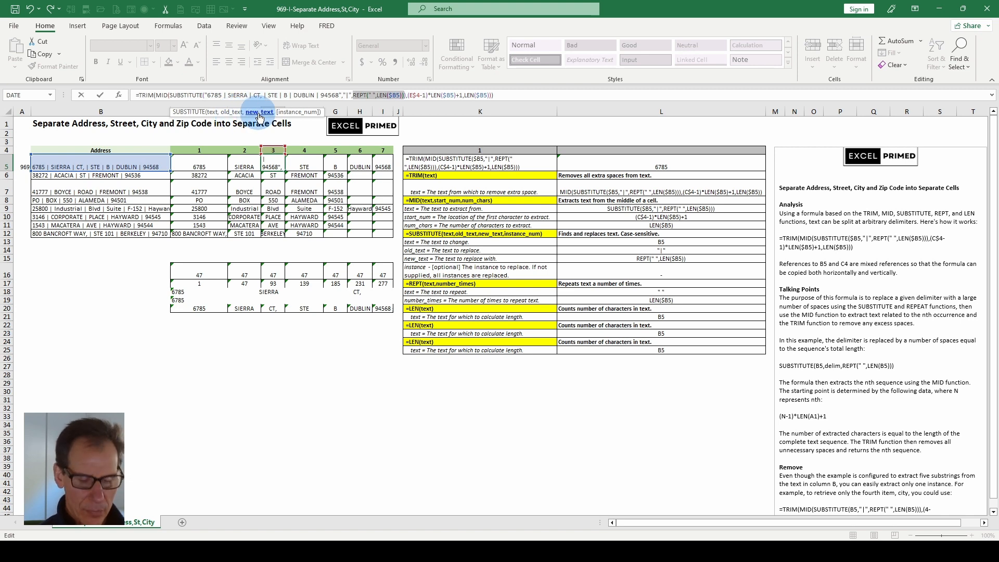
key(F9)
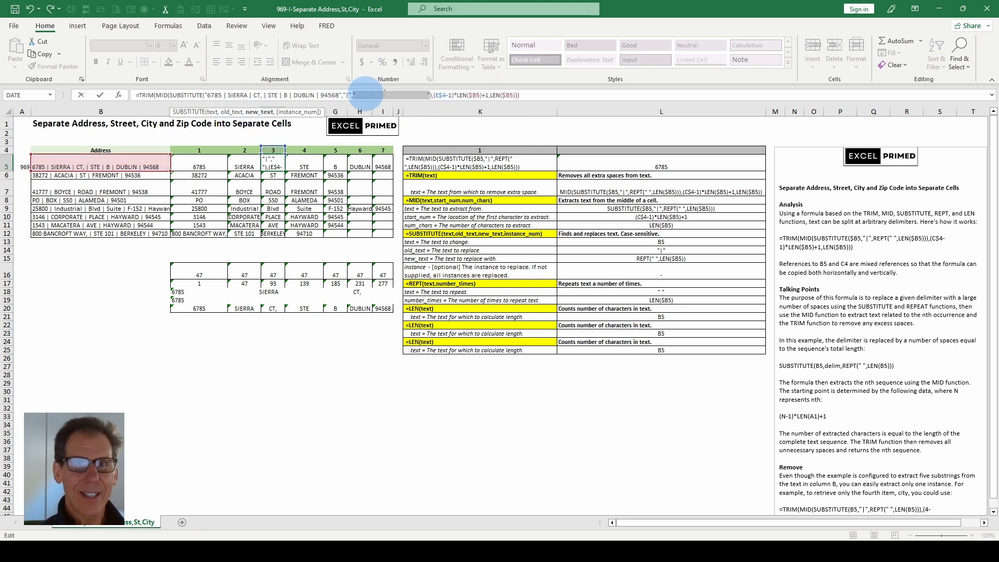
key(Escape)
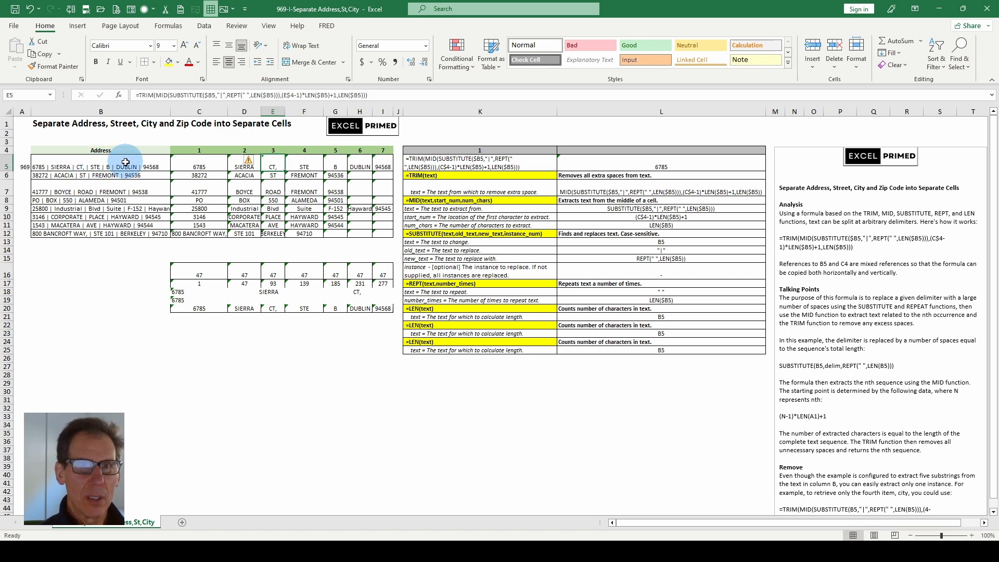
- Compare the start position formula in E17 with MID's start_num argument highlighted in E5's formula, leaving the formula unedited
click(275, 281)
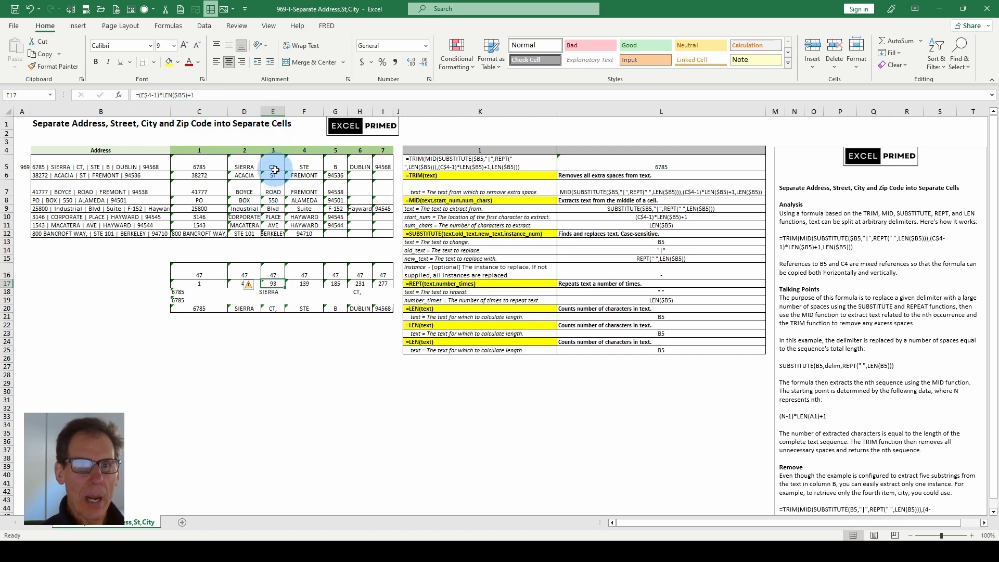
click(264, 164)
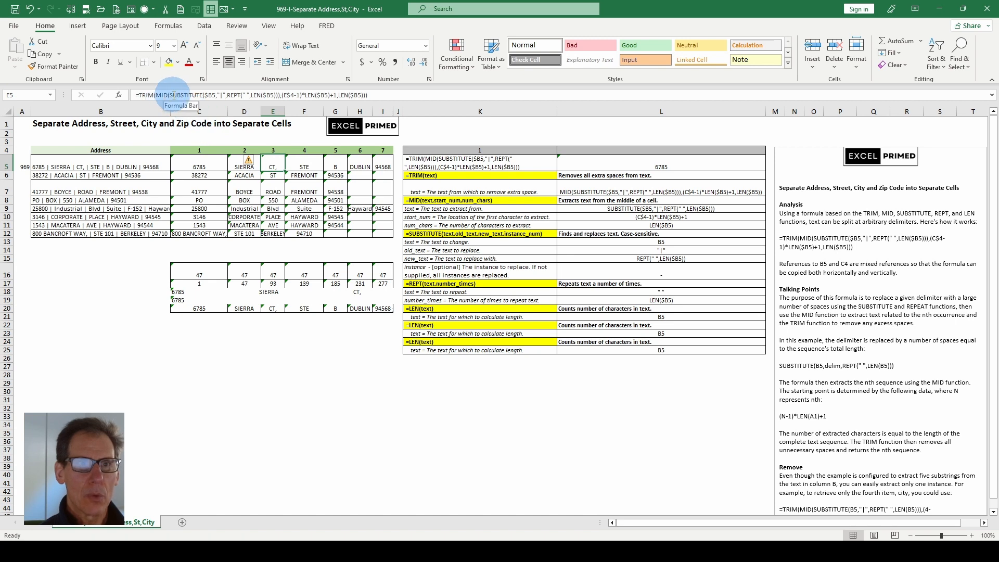
click(160, 95)
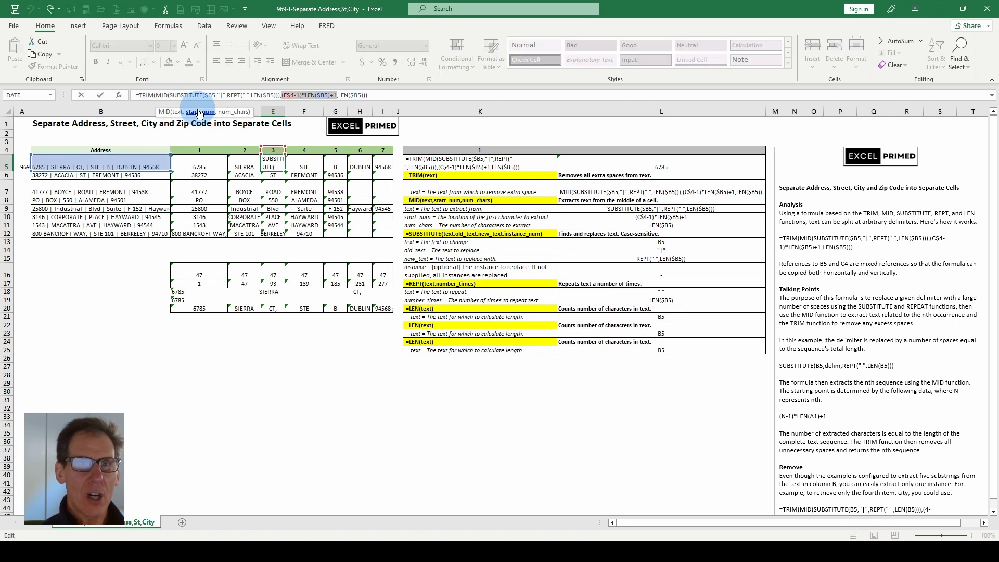
click(200, 111)
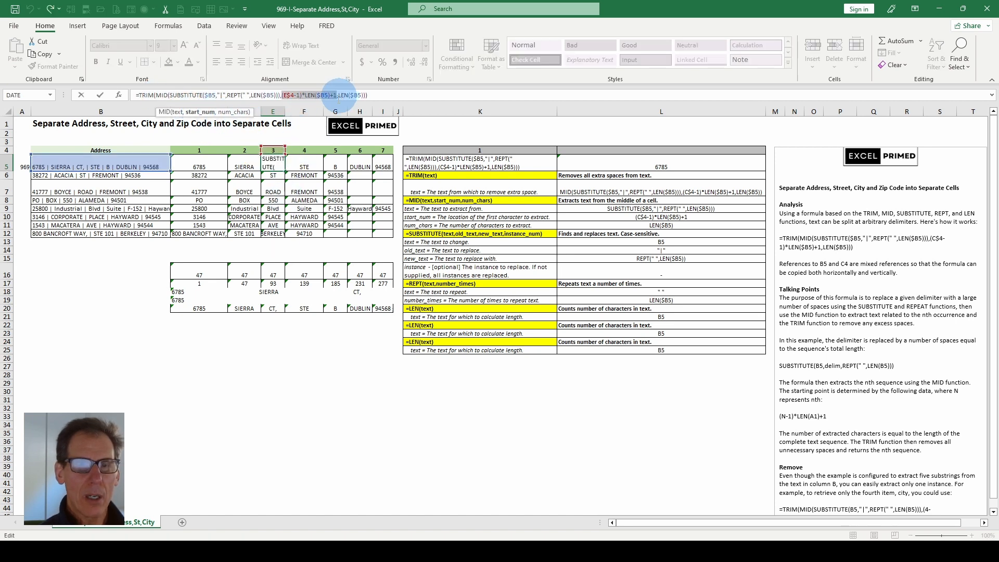
key(Escape)
click(268, 284)
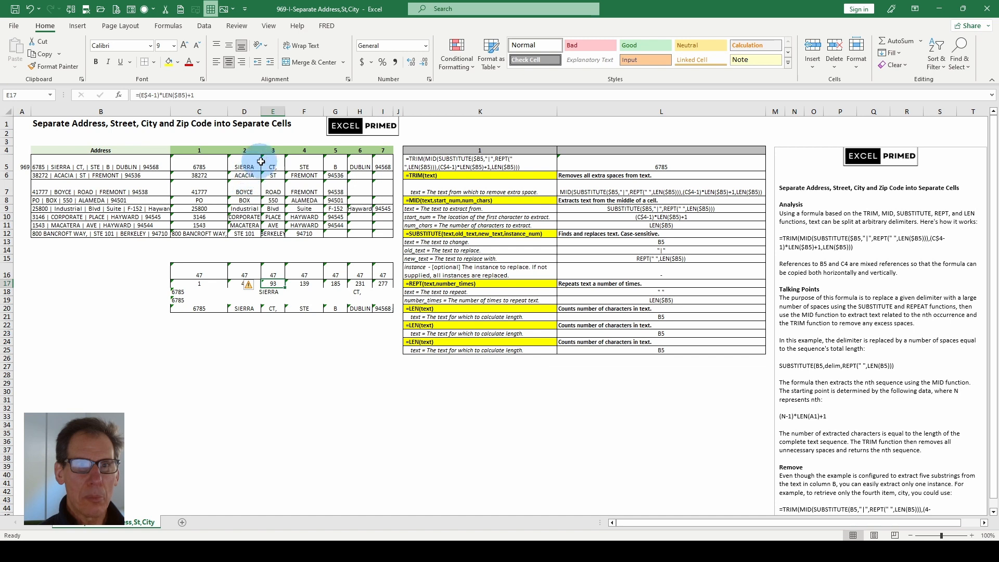
- Evaluate MID's start_num and num_chars arguments inside E5's formula, highlighting its text argument first, and cancel the edit
click(271, 164)
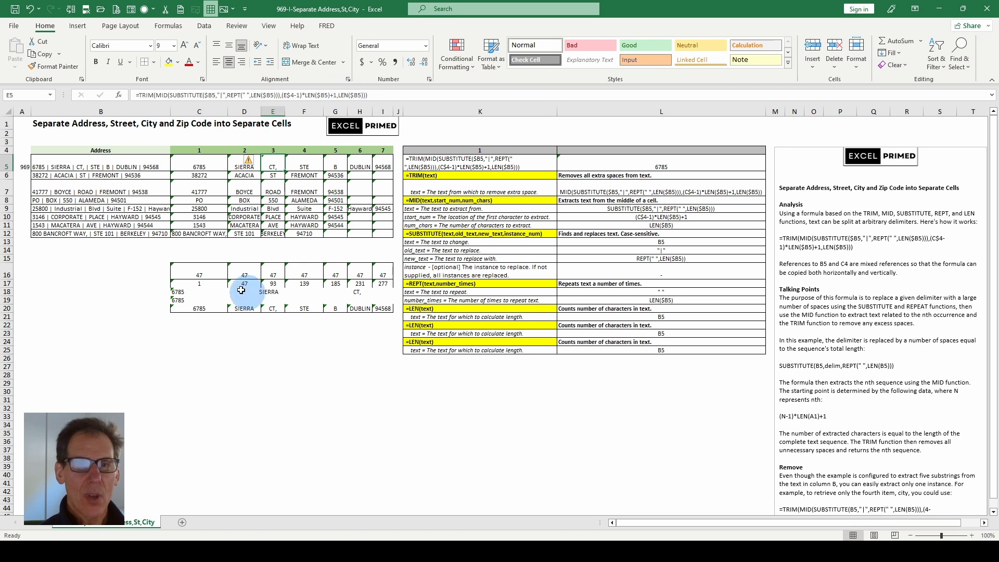
click(187, 94)
click(179, 112)
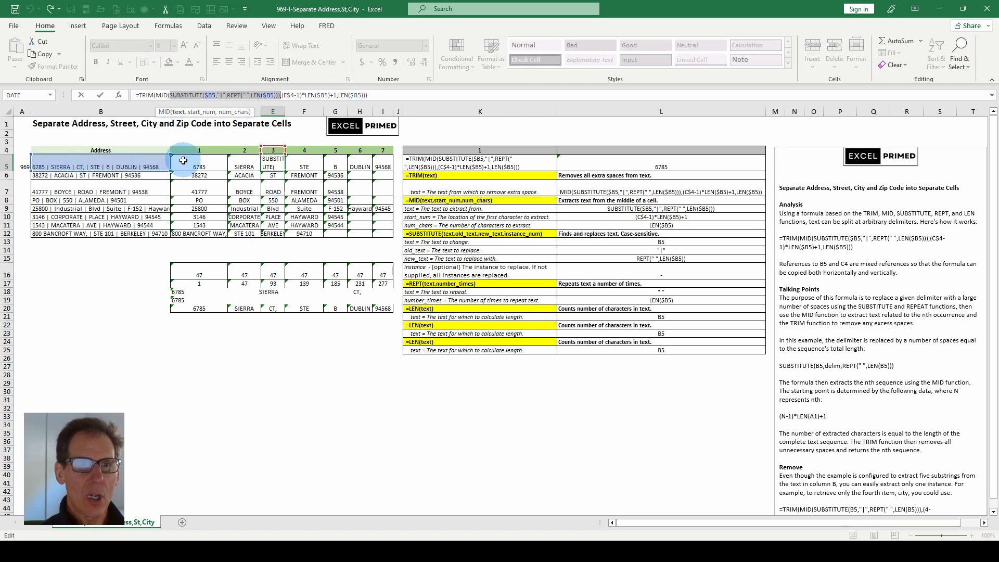
click(203, 113)
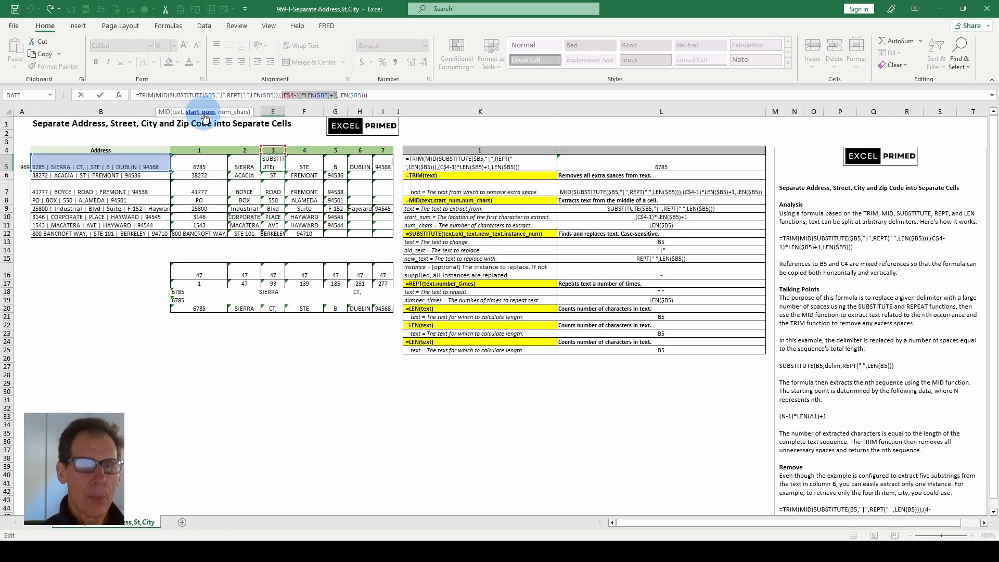
key(F9)
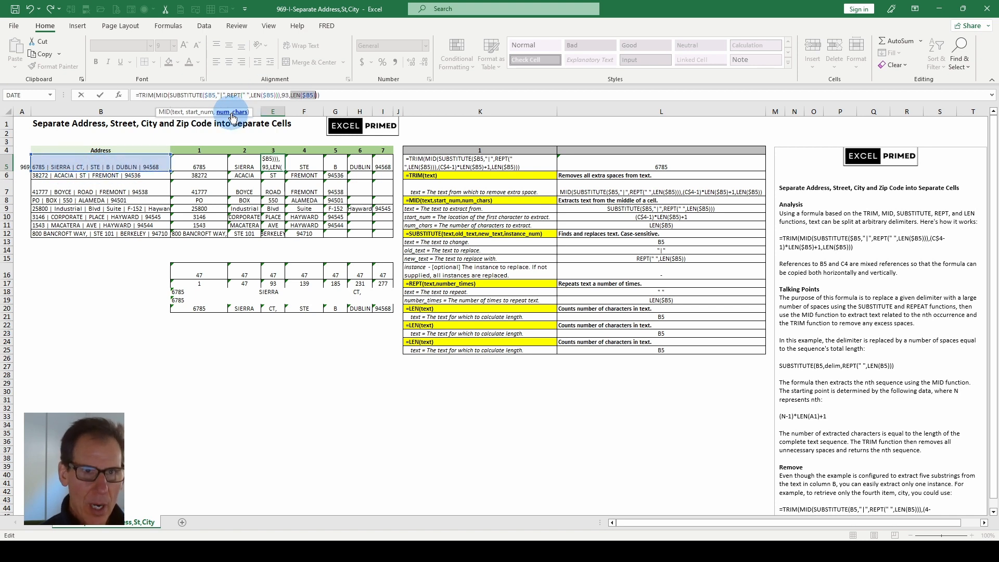
key(F9)
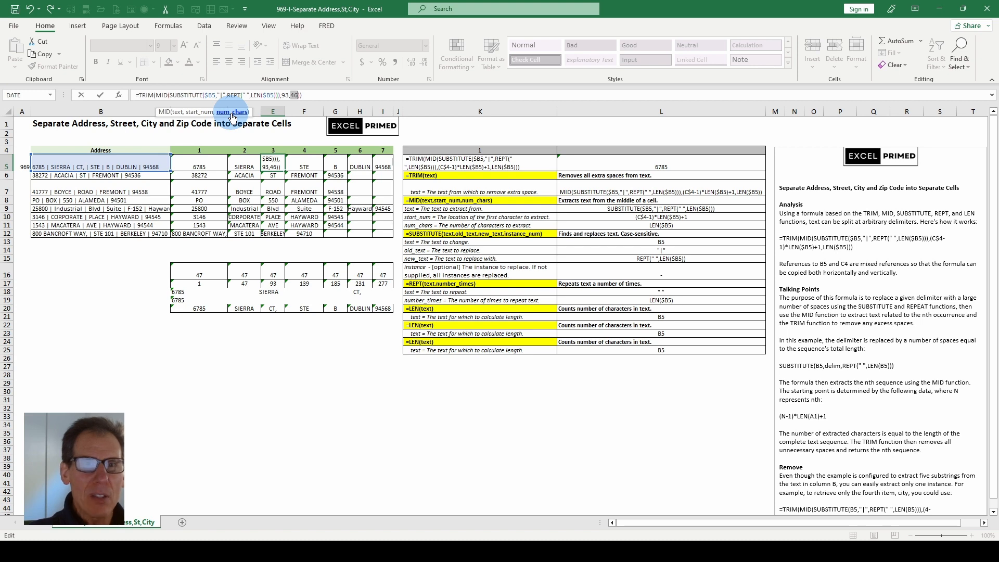
key(Escape)
- Evaluate the whole MID expression serving as TRIM's text argument in E5's formula, and cancel the edit
click(164, 96)
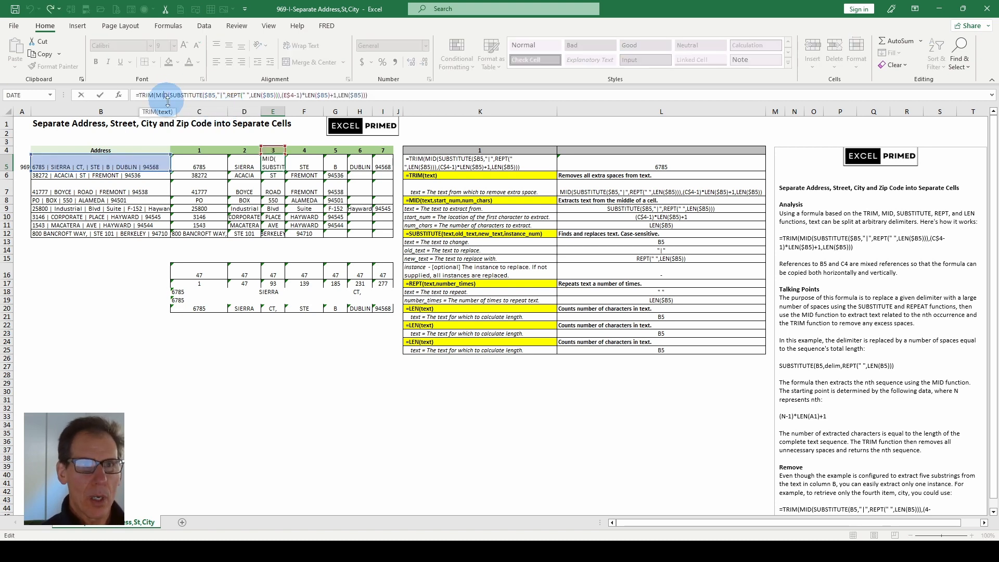
click(165, 112)
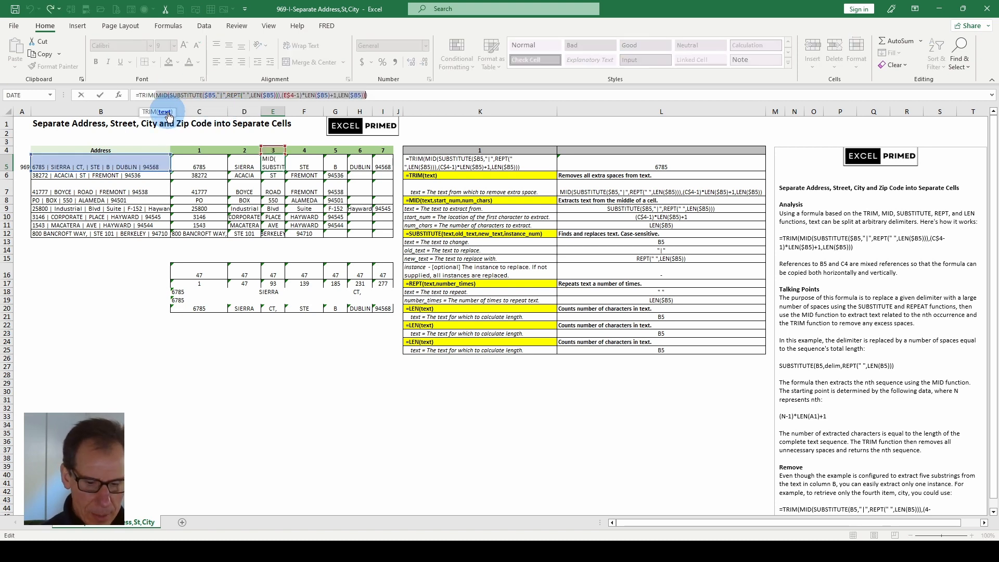
key(F9)
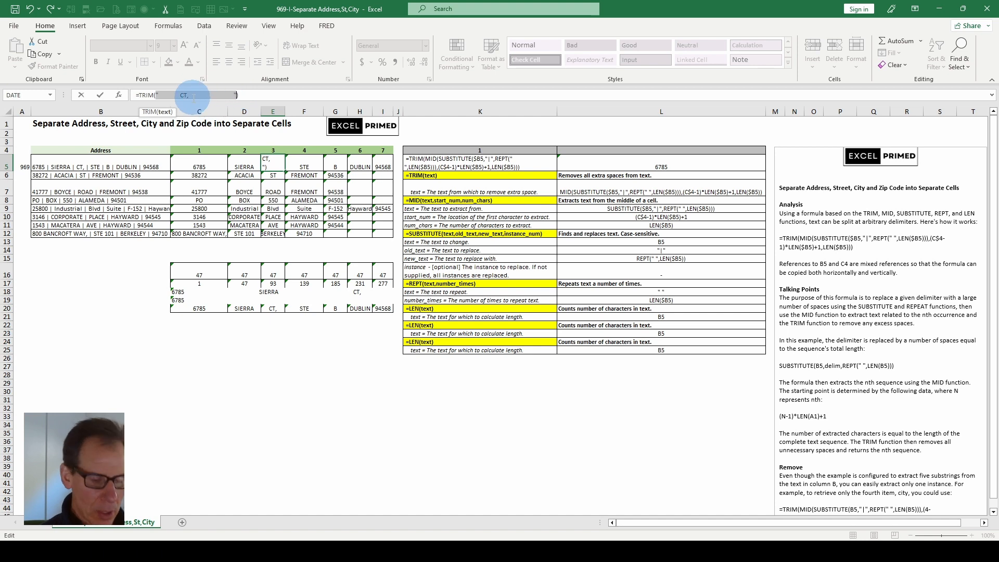
key(Escape)
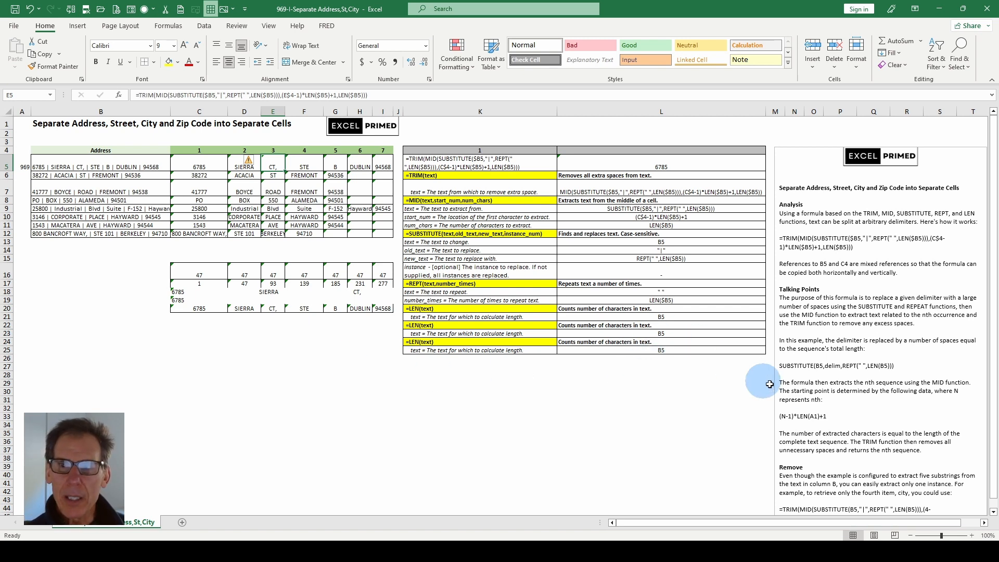
- Move the helper calculations in C16:I20 so that the block starts at cell B16
scroll(856, 320, down, 4)
scroll(857, 320, up, 4)
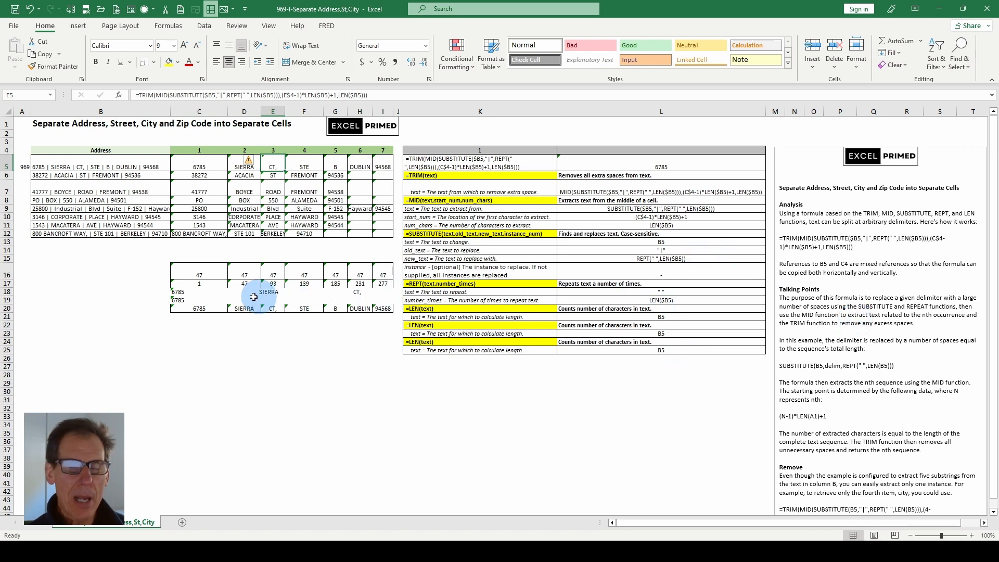
drag(198, 271, 363, 305)
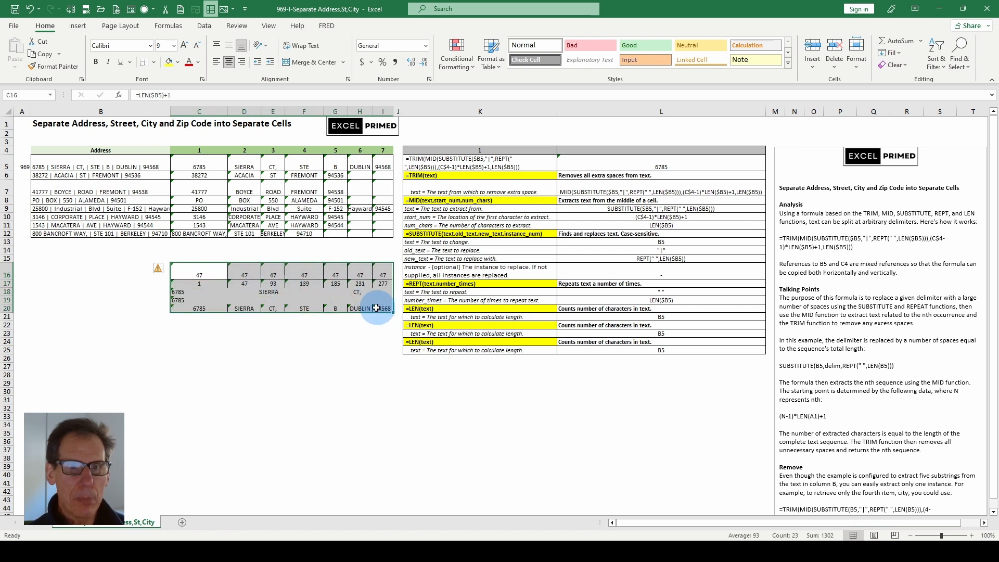
right_click(308, 285)
click(331, 268)
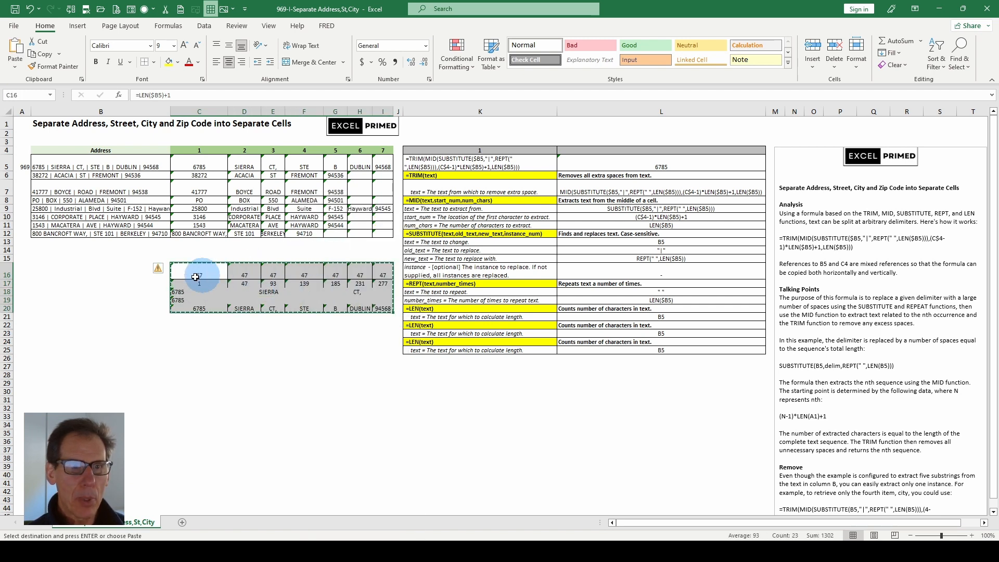
click(72, 269)
right_click(72, 269)
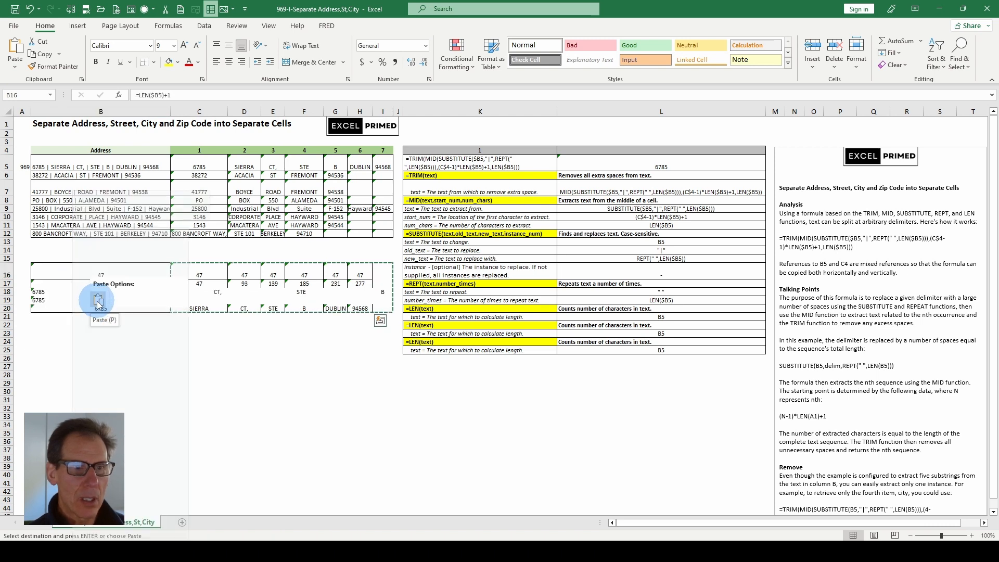
click(98, 301)
click(96, 292)
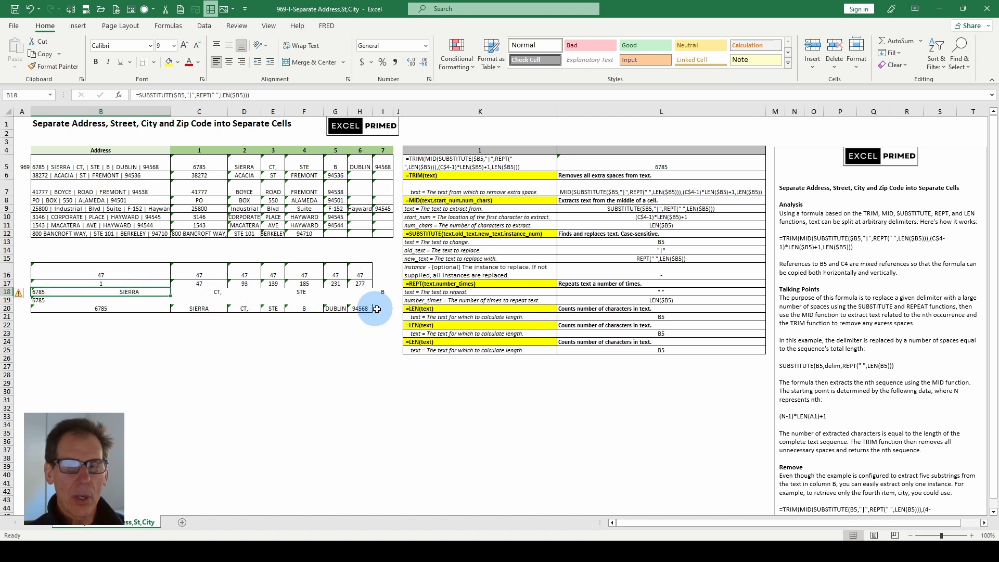
- Highlight MID's text argument in C5's formula, evaluate REPT's number_times argument, and cancel the edit
click(208, 162)
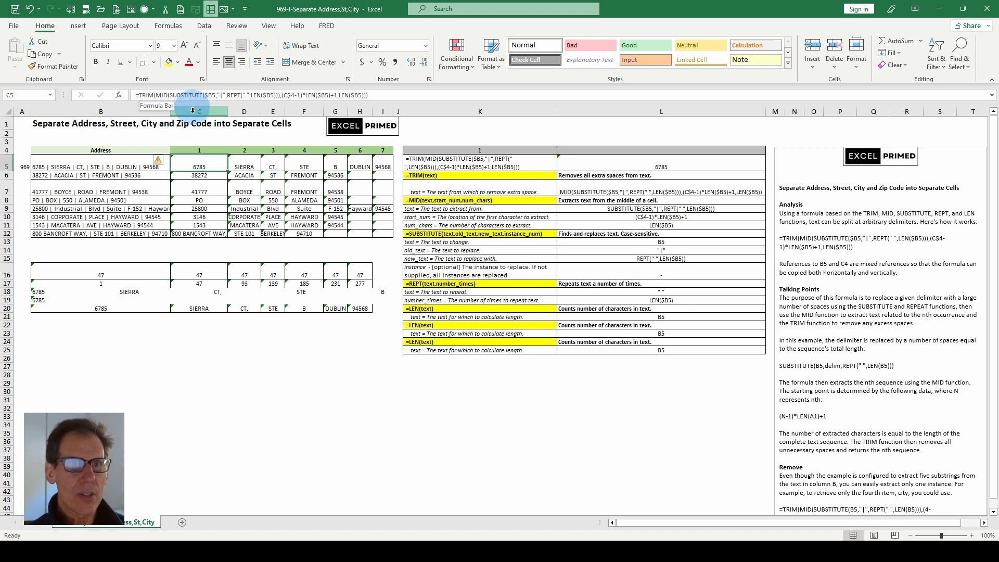
click(190, 95)
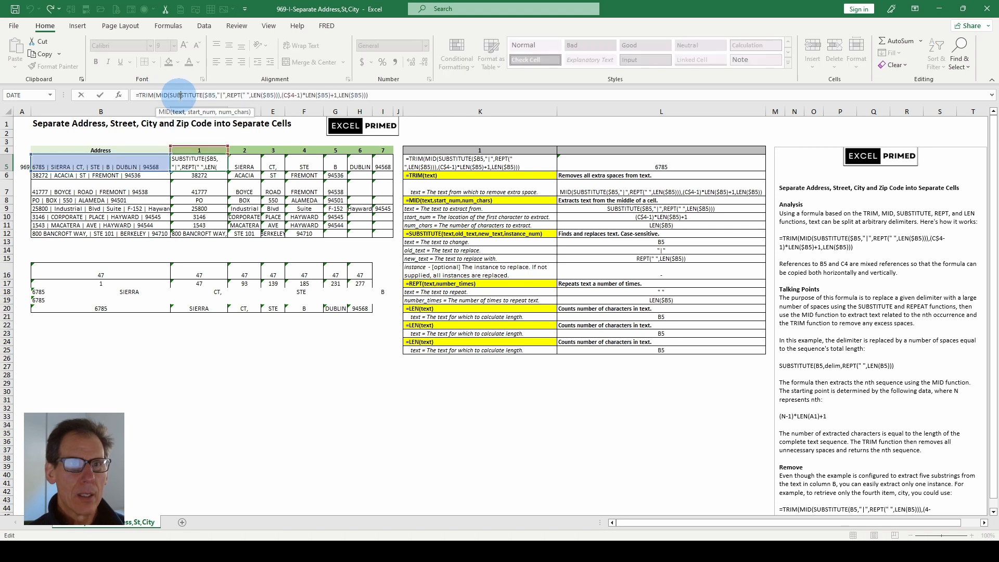
click(180, 112)
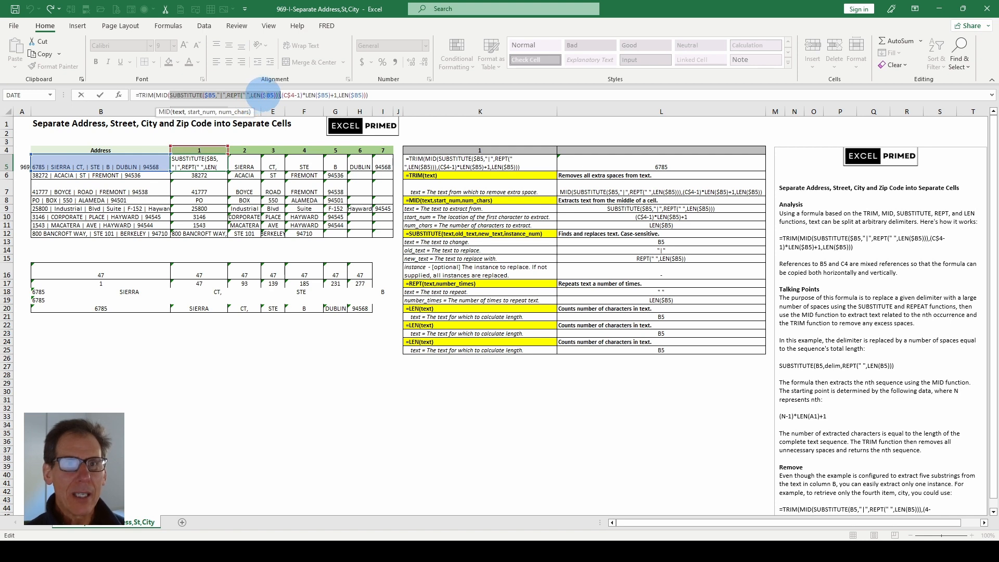
click(251, 94)
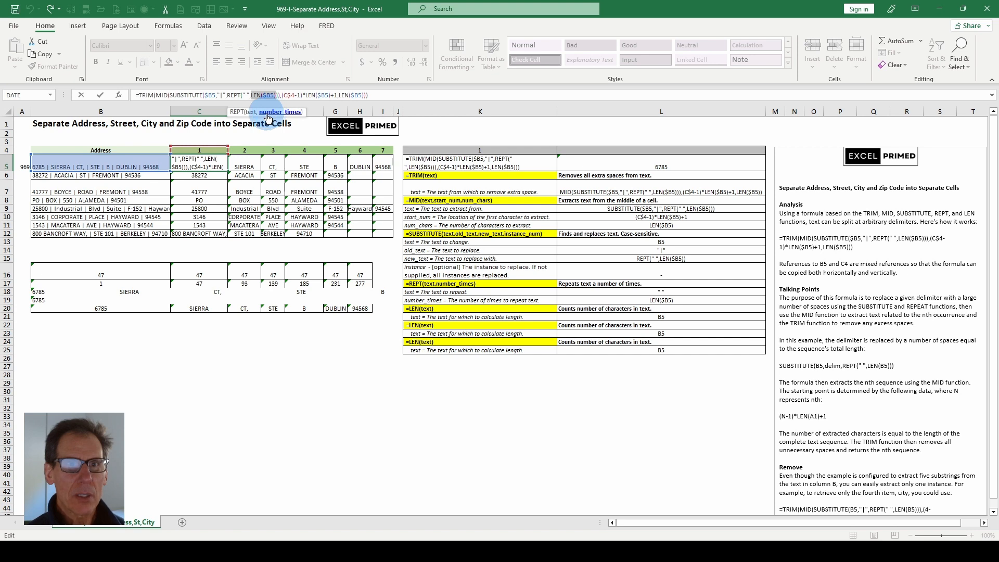
key(F9)
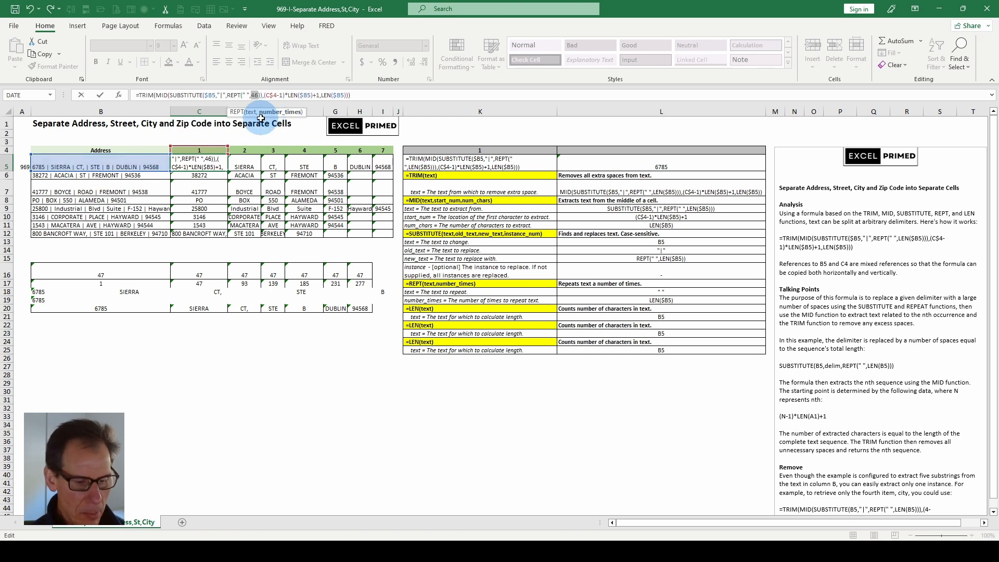
key(Escape)
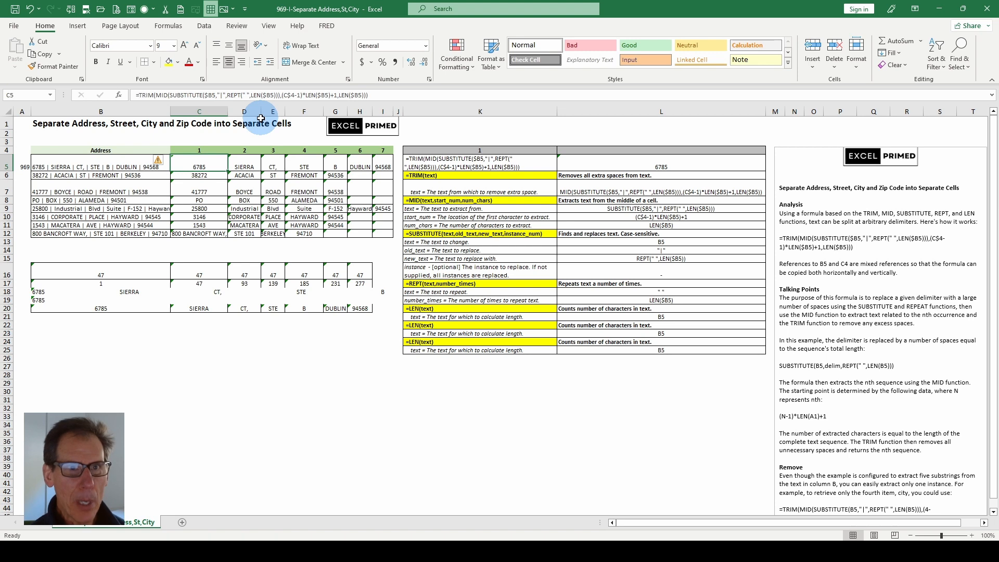
- Evaluate SUBSTITUTE's new_text argument inside C5's formula to preview the replacement spaces, and cancel the edit
click(232, 95)
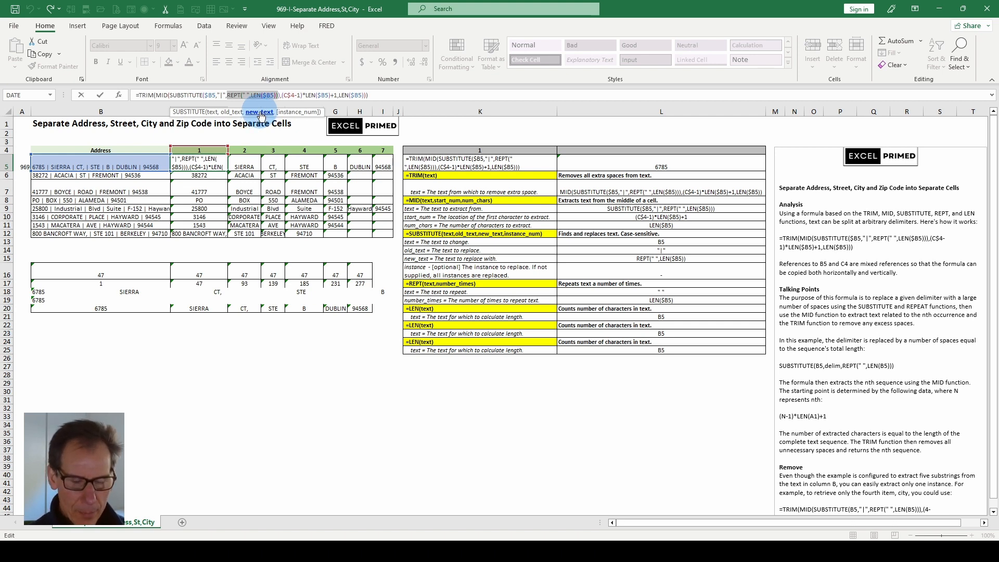
key(F9)
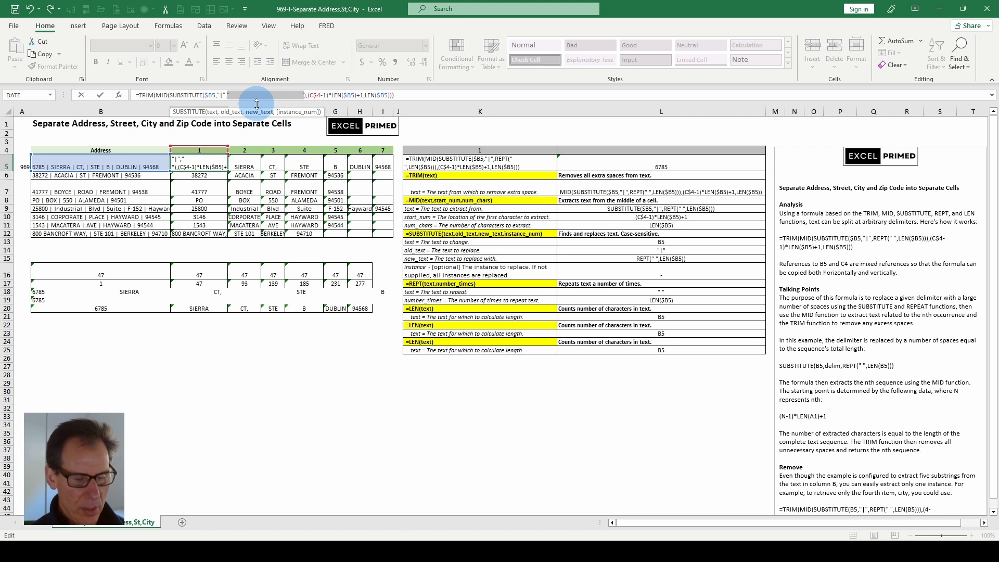
key(Escape)
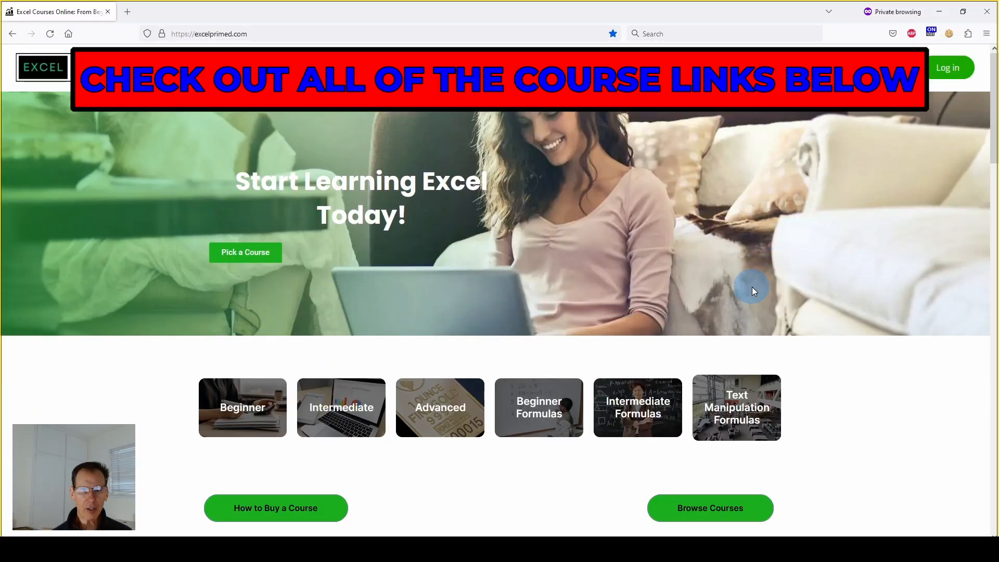
- Look through the Excel course listings on the excelprimed.com home page in the browser, comparing the Essentials, Formulas and Text Manipulation courses
scroll(751, 286, down, 5)
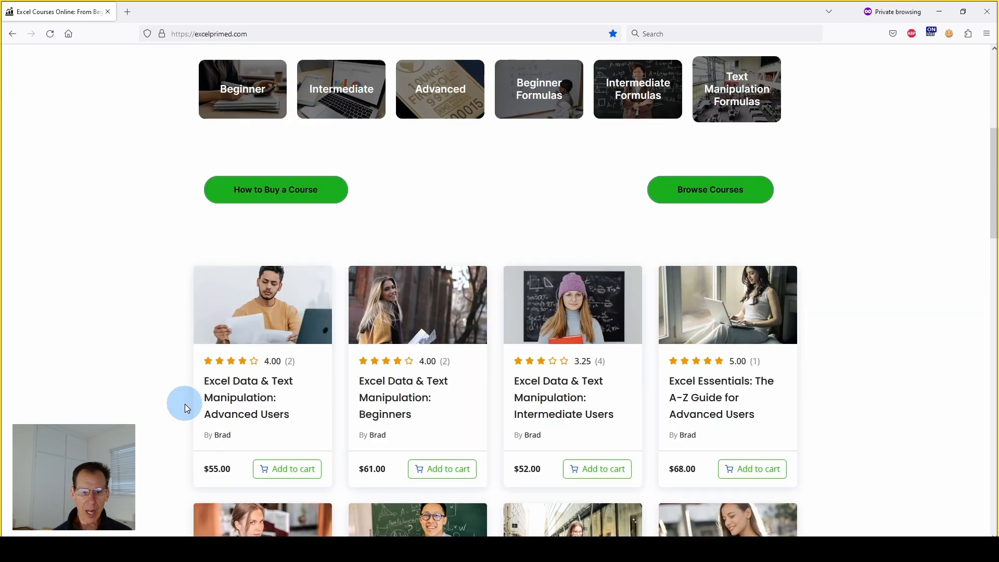
scroll(185, 403, down, 2)
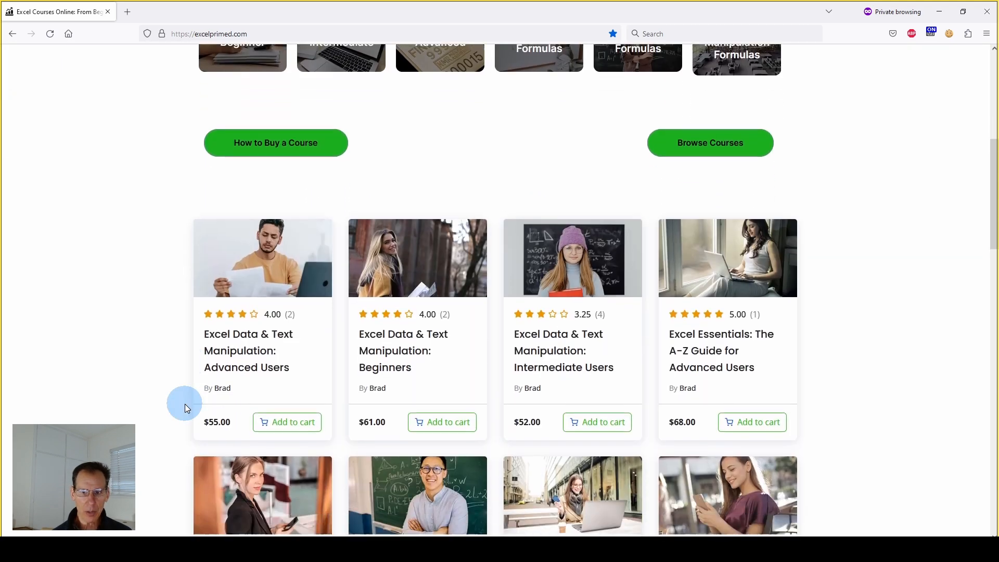
scroll(749, 258, down, 1)
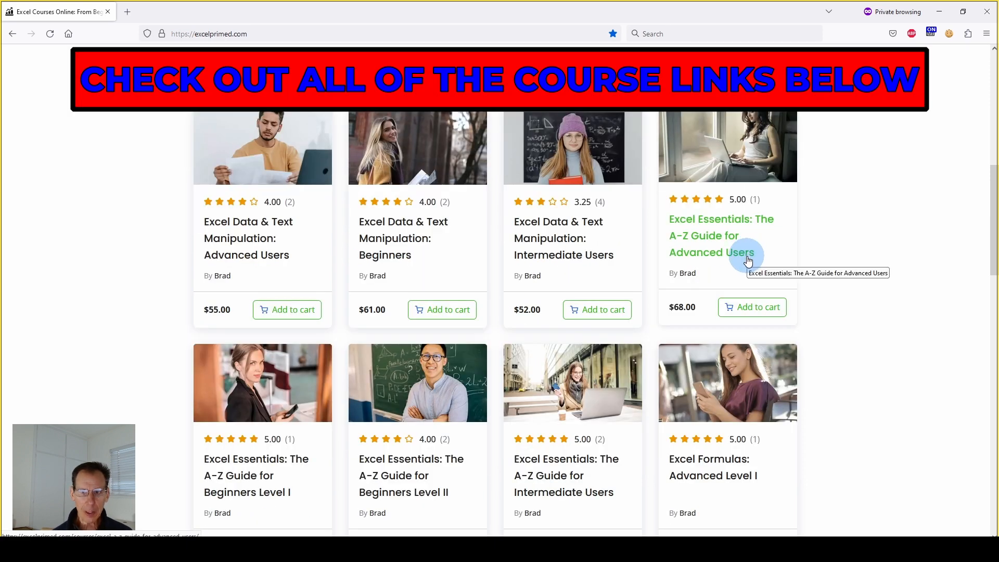
scroll(748, 260, up, 1)
scroll(746, 261, down, 1)
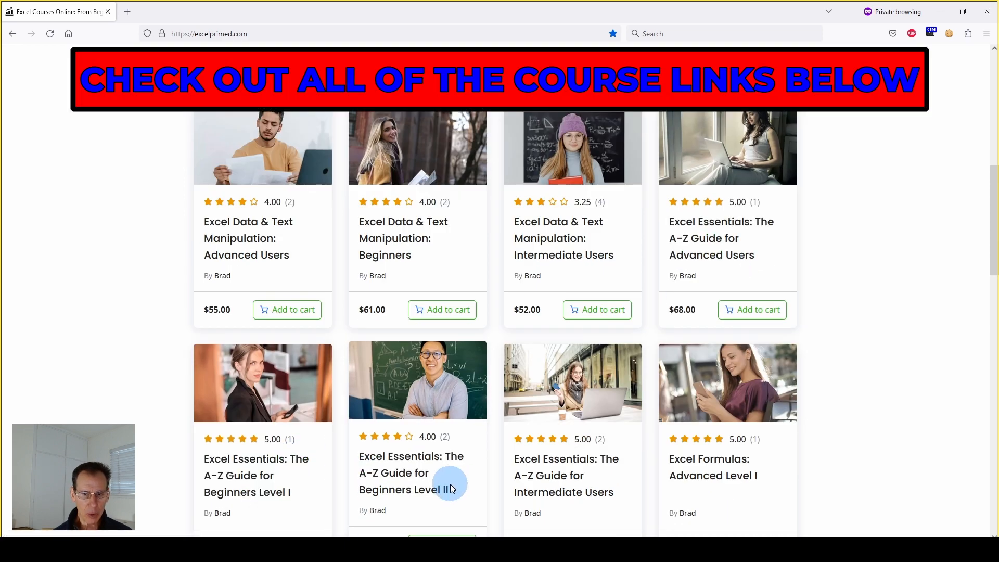
scroll(557, 414, down, 1)
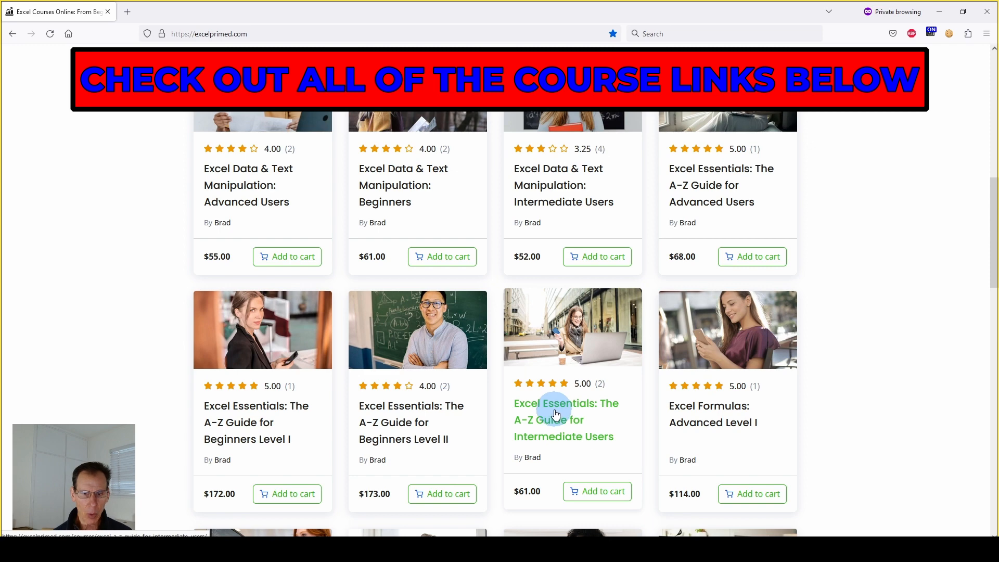
scroll(738, 395, down, 1)
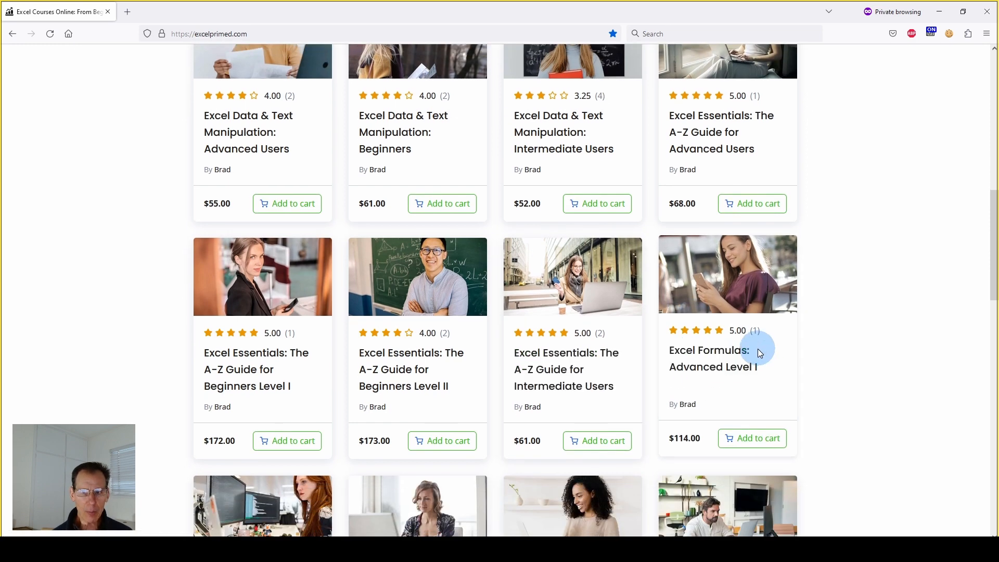
scroll(757, 351, down, 1)
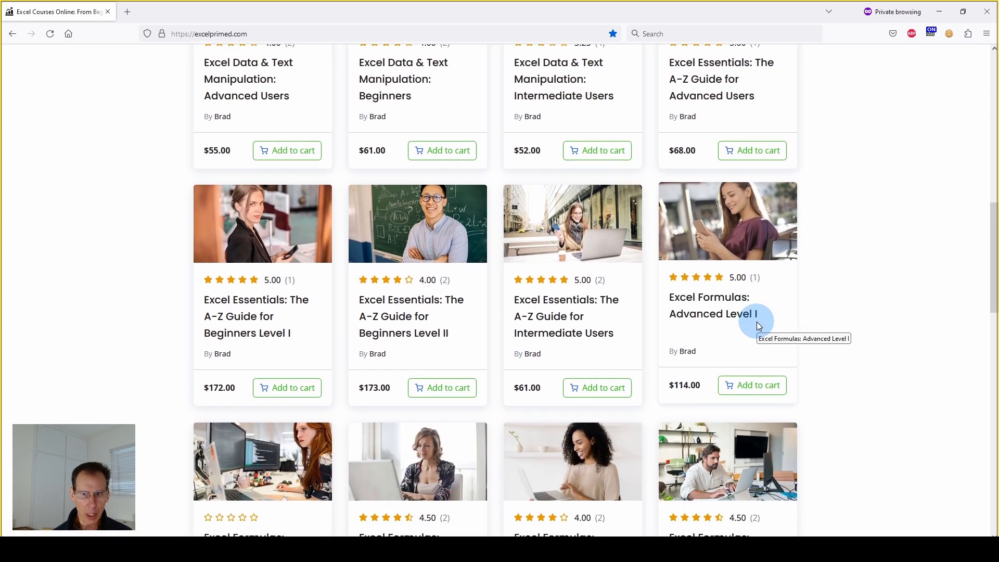
scroll(489, 457, down, 1)
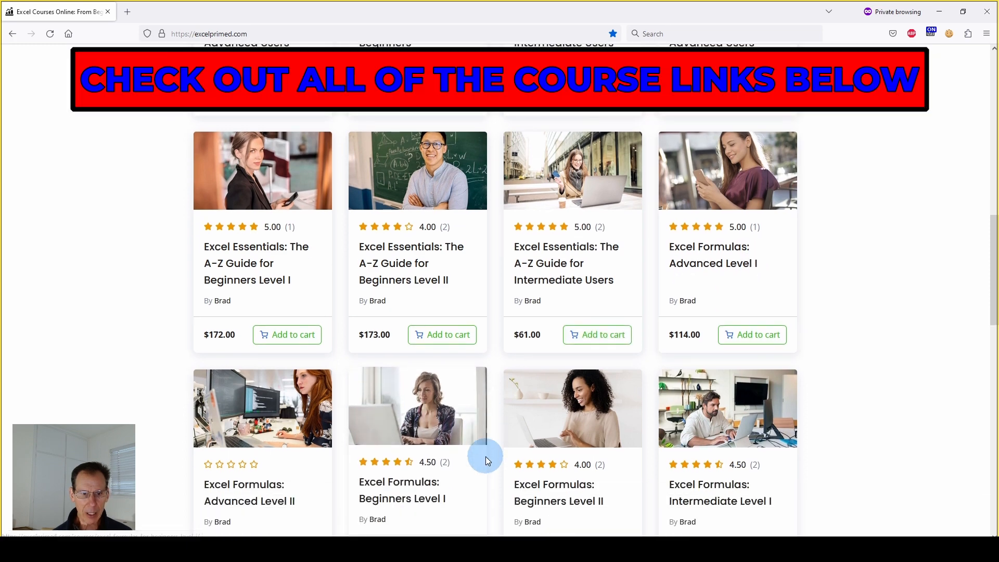
scroll(532, 452, down, 1)
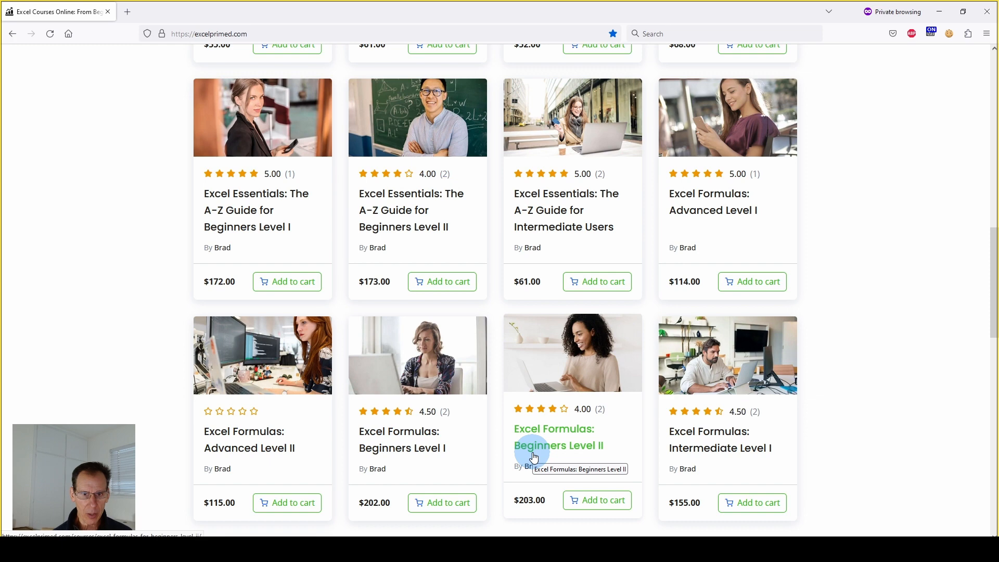
scroll(326, 311, up, 6)
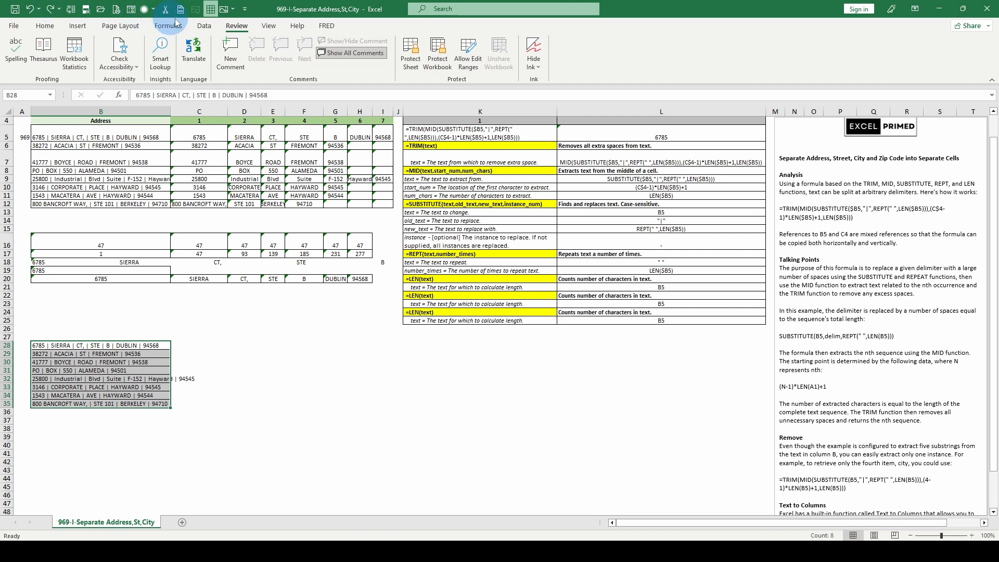
click(245, 10)
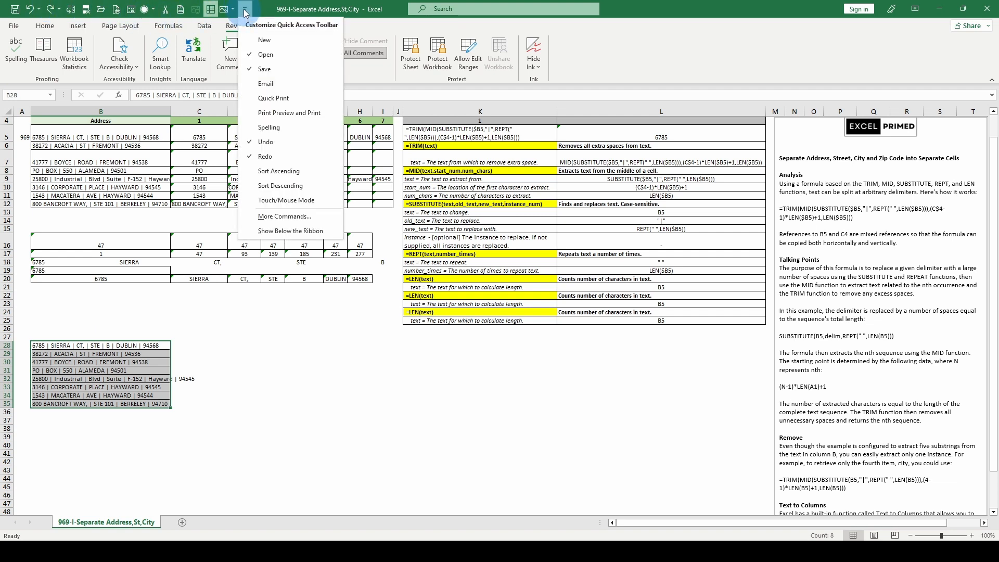
click(246, 11)
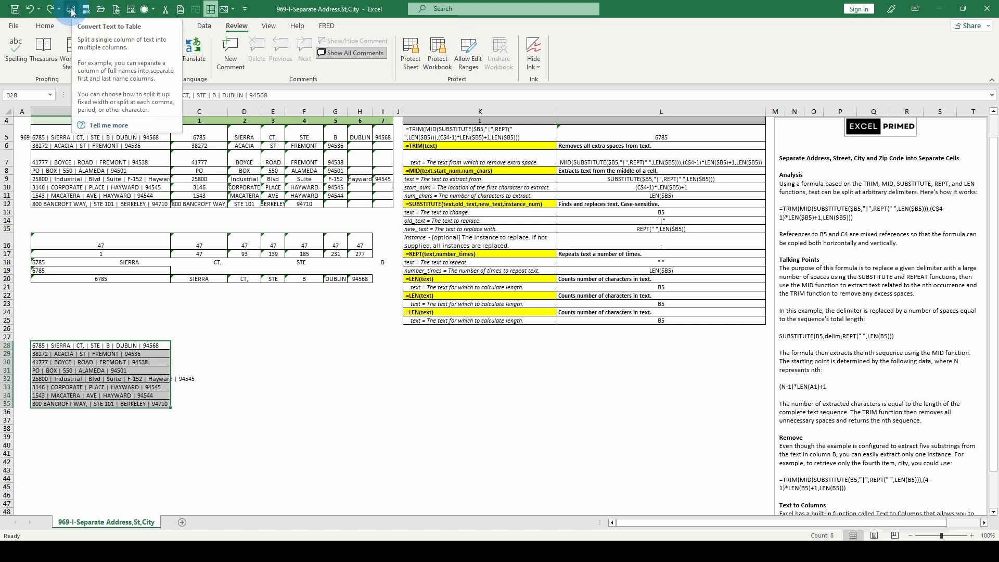
- Split the addresses in B28:B35 with Text to Columns as Delimited data, using "|" as the Other delimiter, General format and destination $B$28
click(203, 26)
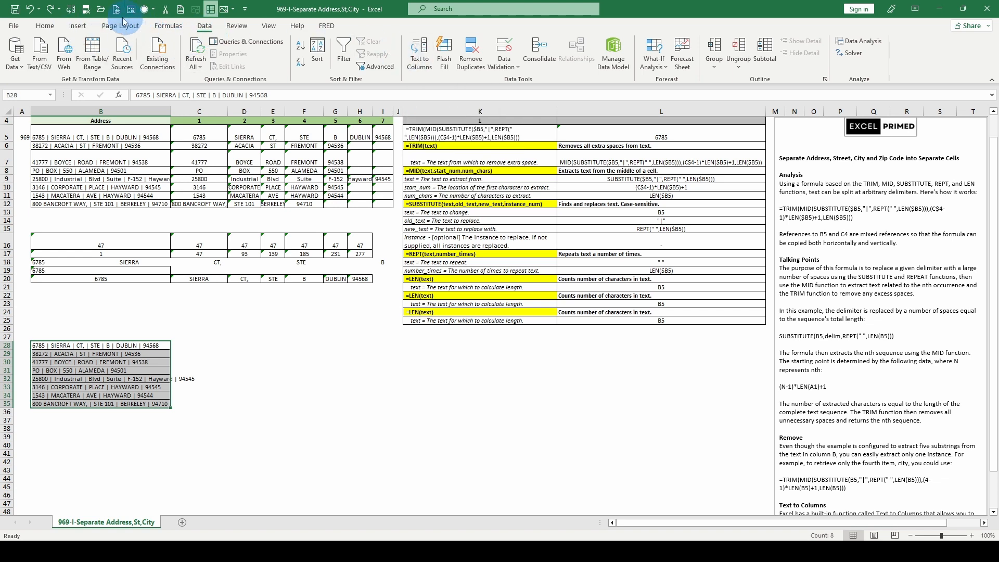
click(52, 9)
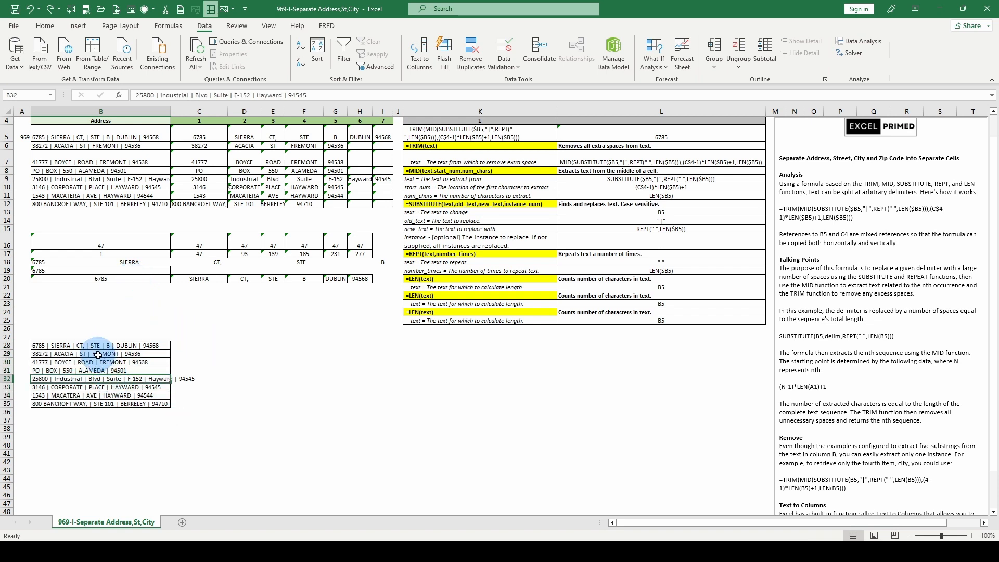
drag(85, 345, 97, 399)
click(70, 9)
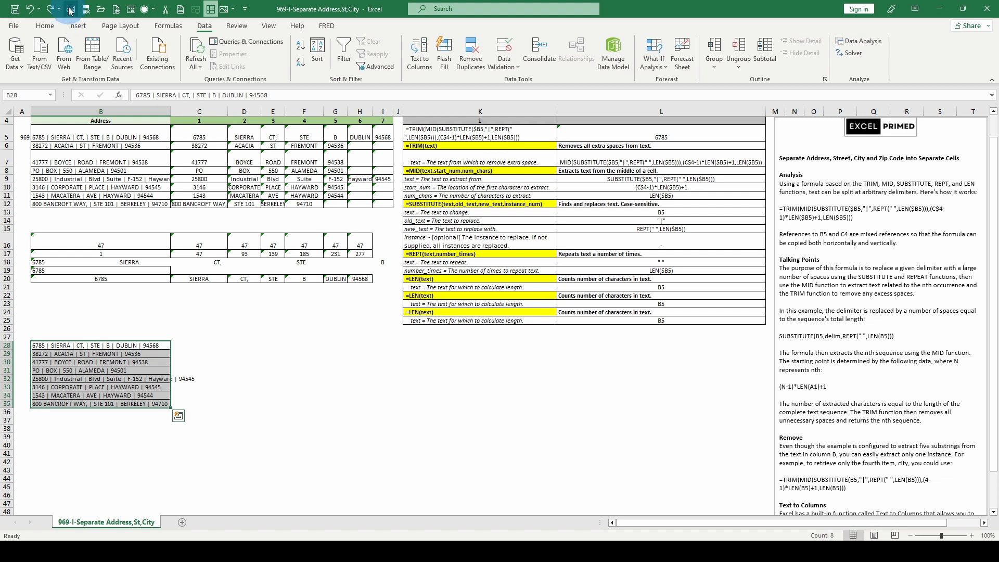
click(350, 271)
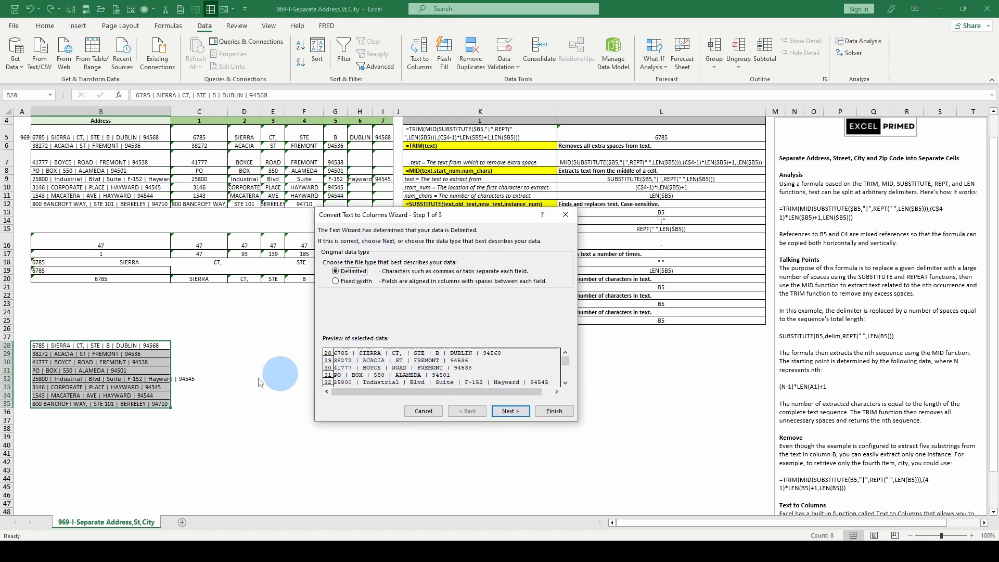
click(510, 411)
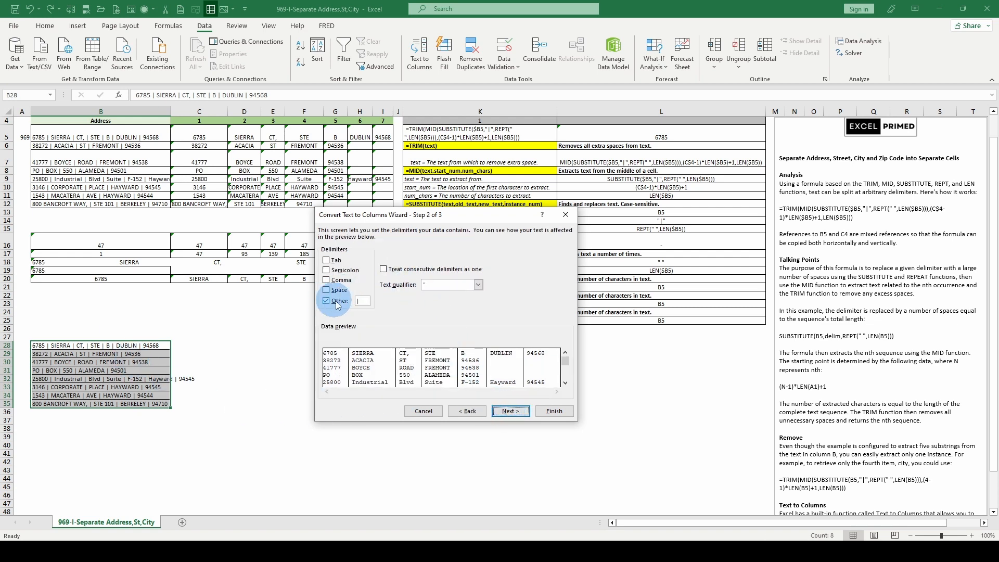
click(362, 300)
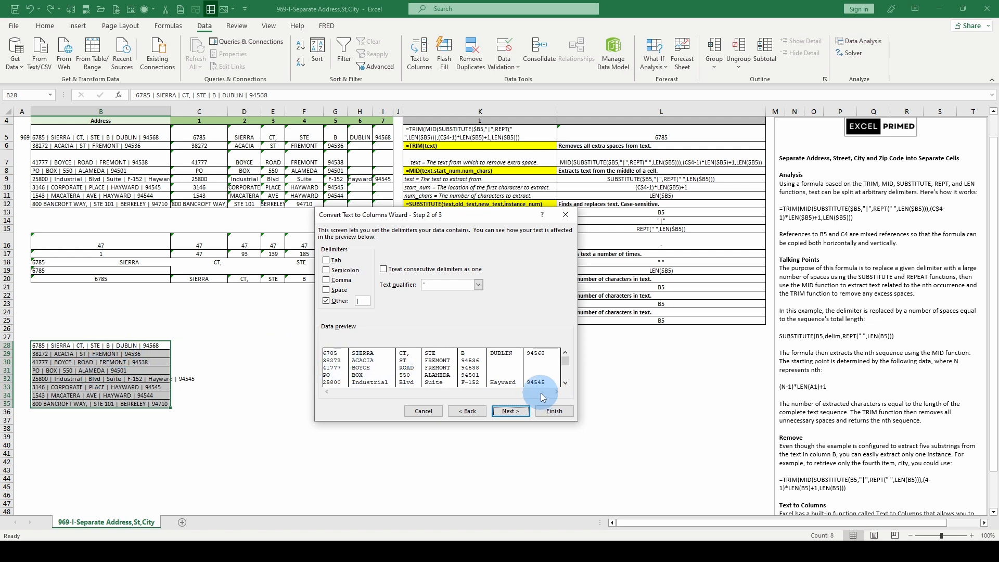
click(518, 412)
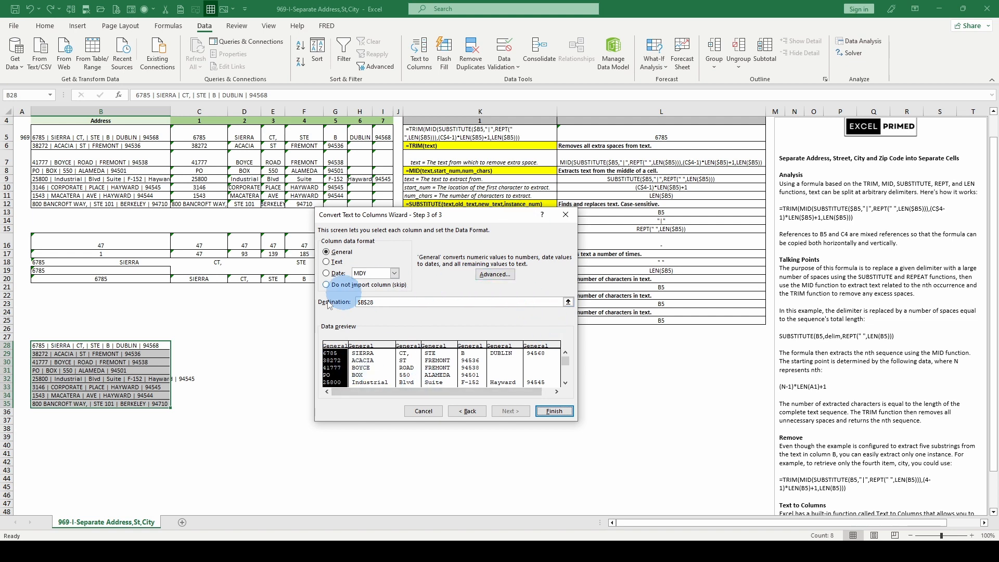
click(554, 411)
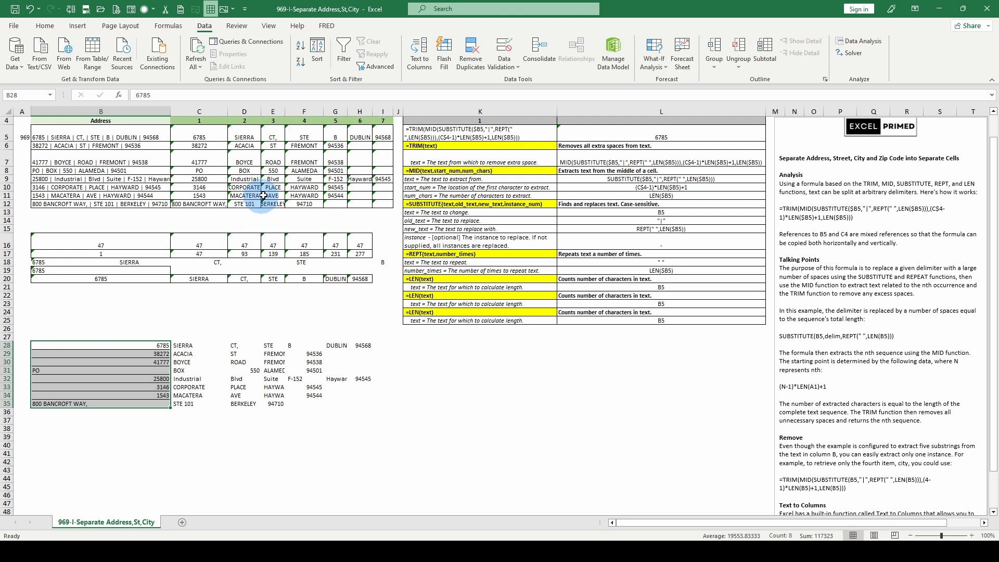
- Select cell C5 to review its TRIM, MID, SUBSTITUTE, REPT and LEN formula
scroll(143, 67, up, 4)
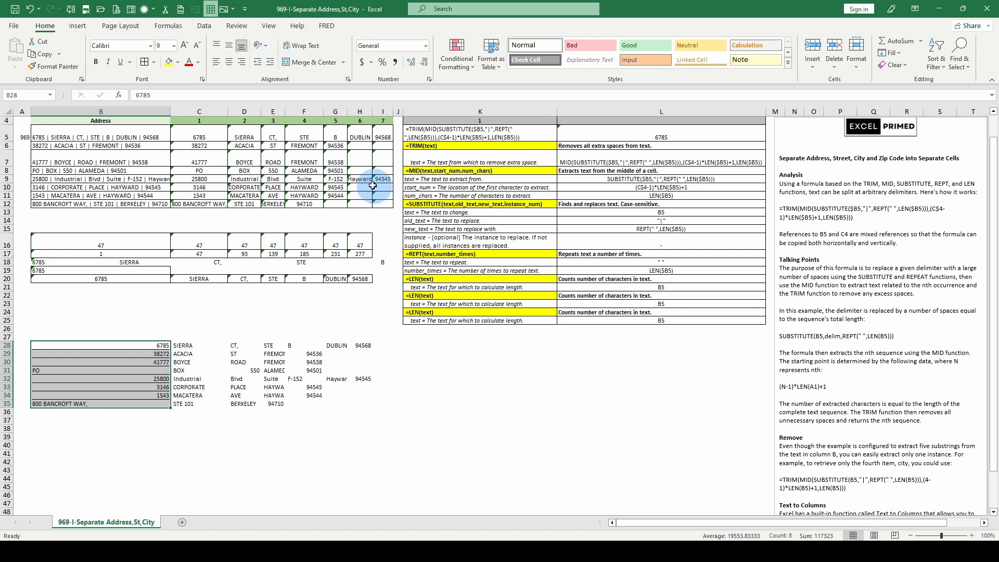
click(205, 138)
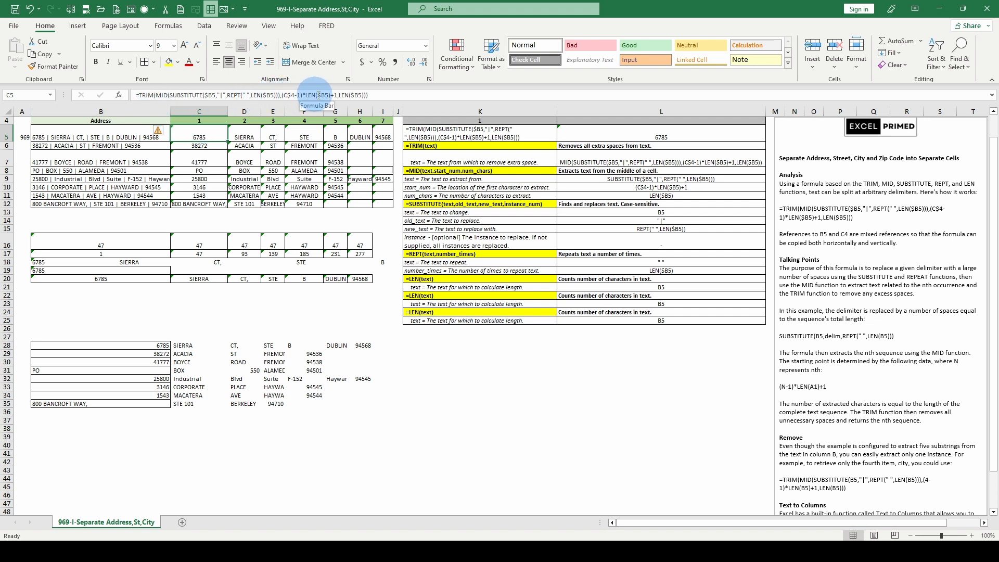